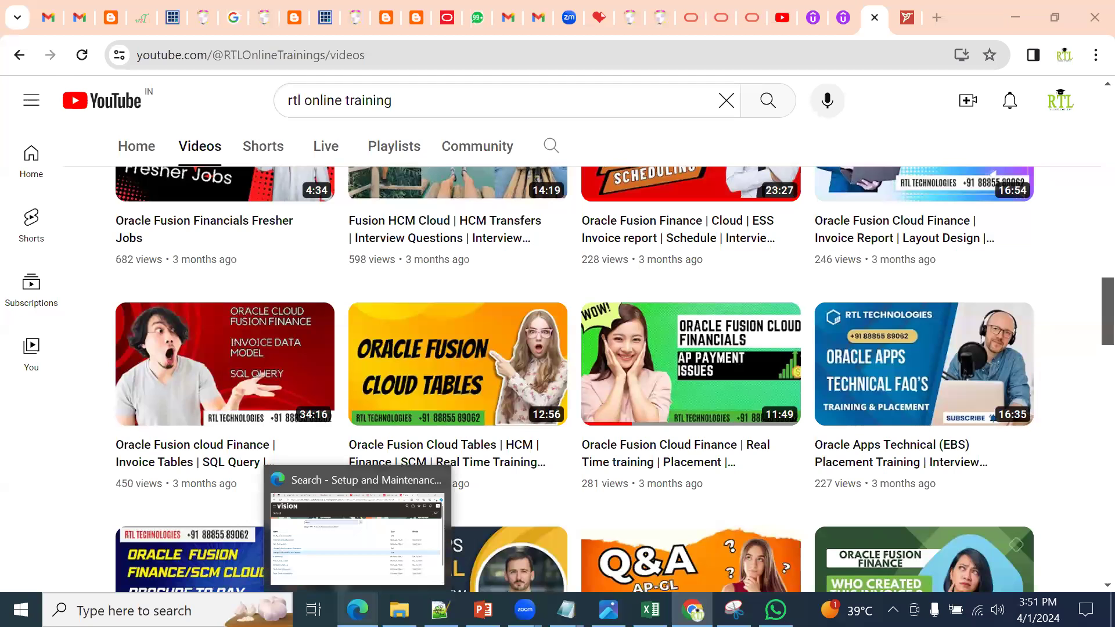
- Bring the Oracle window forward, make the browser full screen, and show Settings and Actions
click(372, 535)
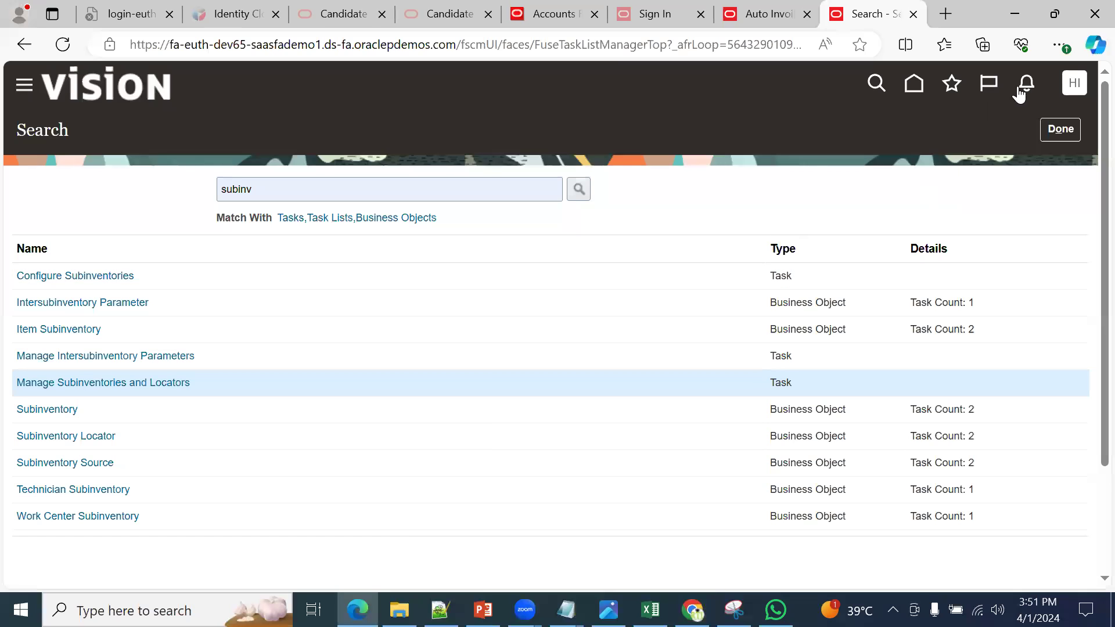
click(1059, 45)
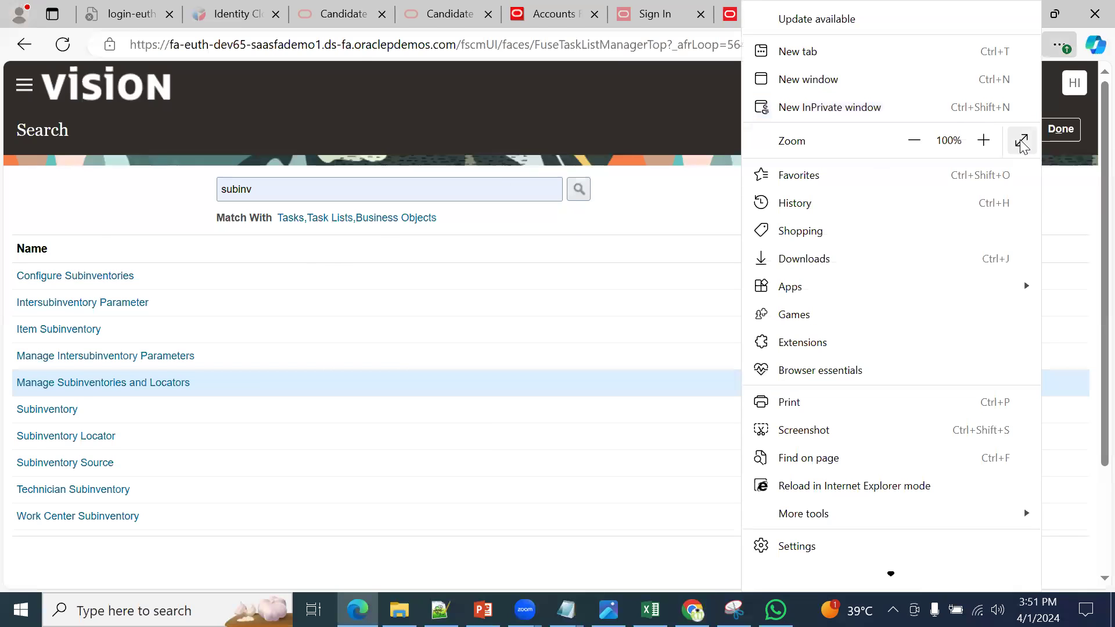
click(1022, 141)
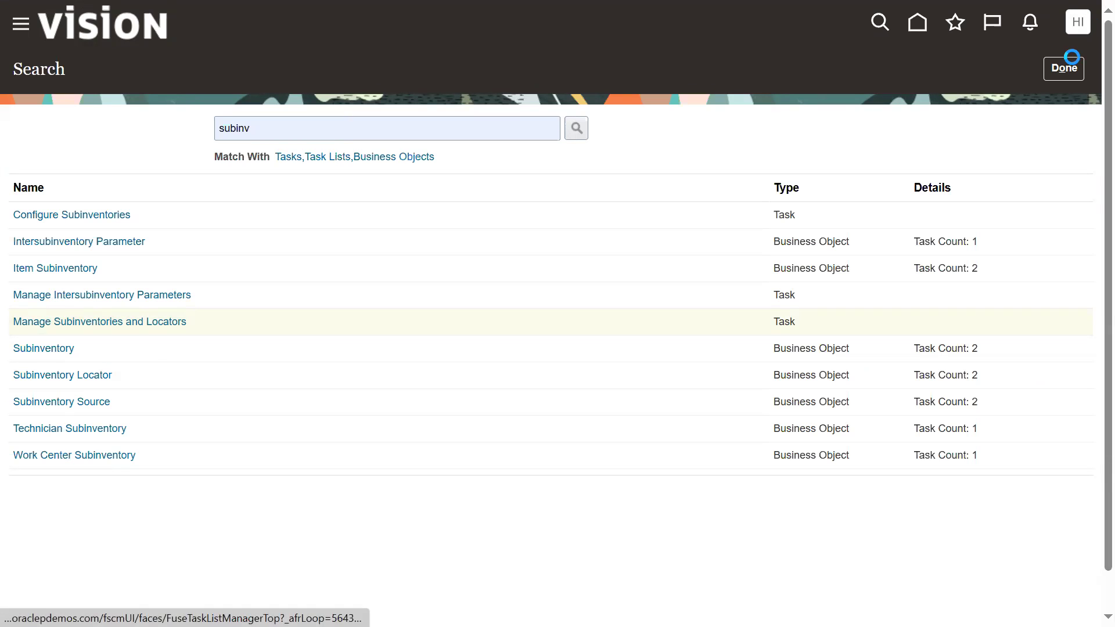
click(1078, 24)
- Check the 24A release in About This Application, close it, and return to setup
click(767, 521)
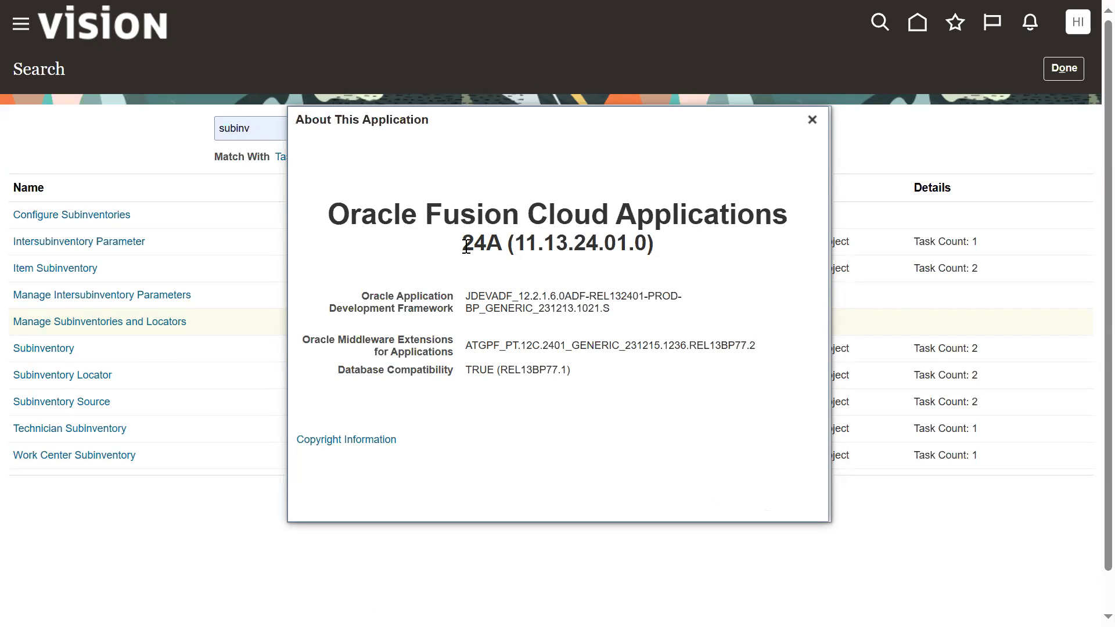
drag(463, 243, 503, 244)
drag(474, 243, 506, 244)
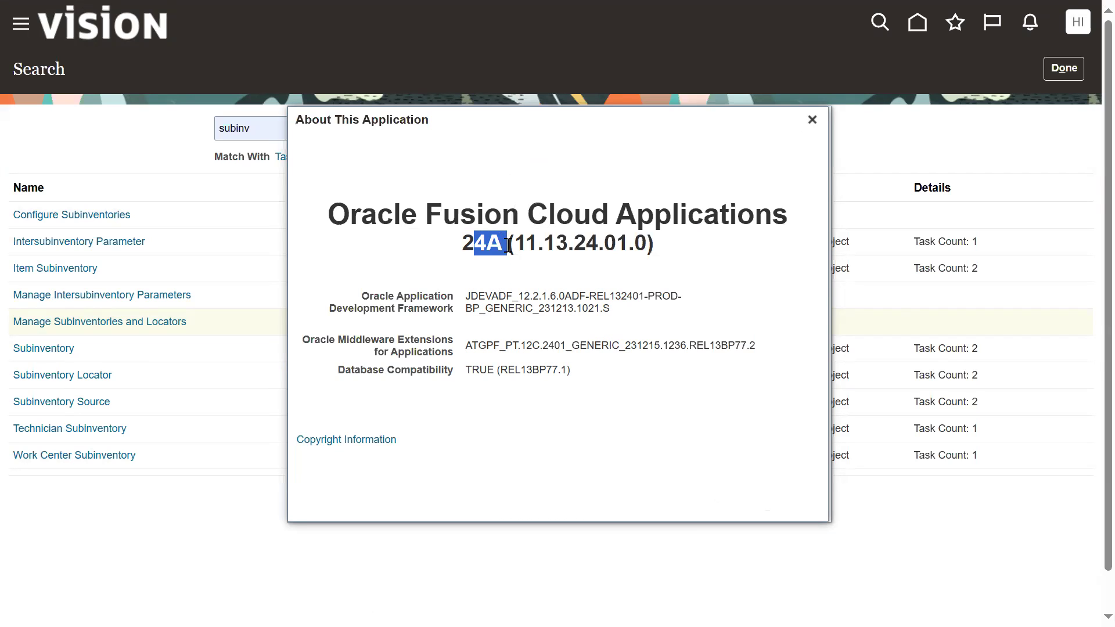
click(812, 119)
click(1063, 70)
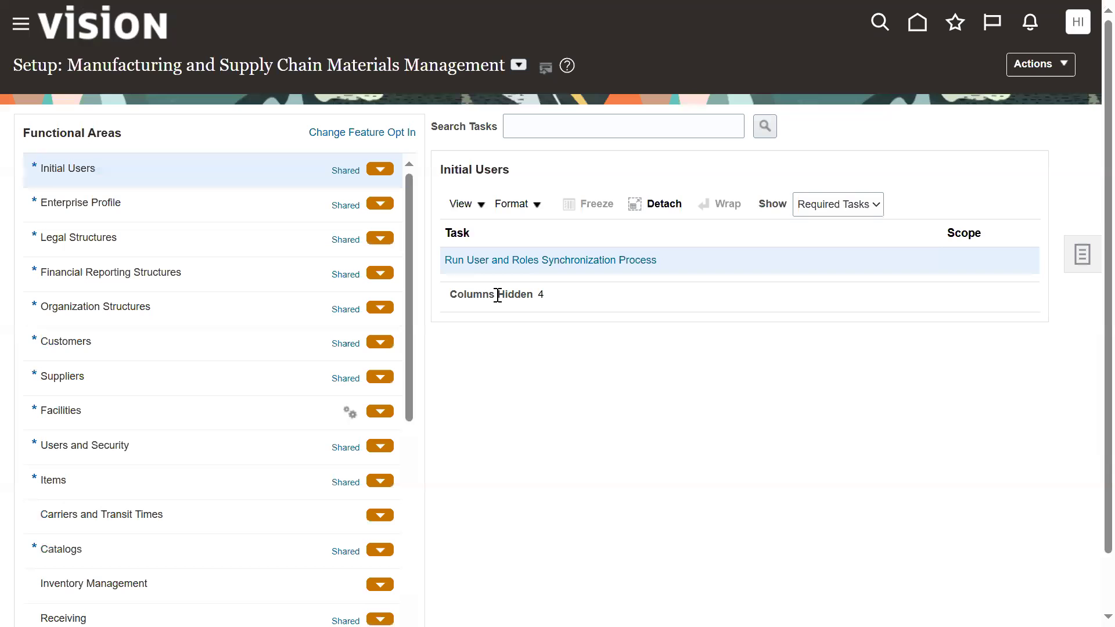
- Present the 'What is Redwood application in Oracle?' slide in PowerPoint, then return to the browser
key(alt+Tab)
key(alt+Tab)
key(alt+Tab)
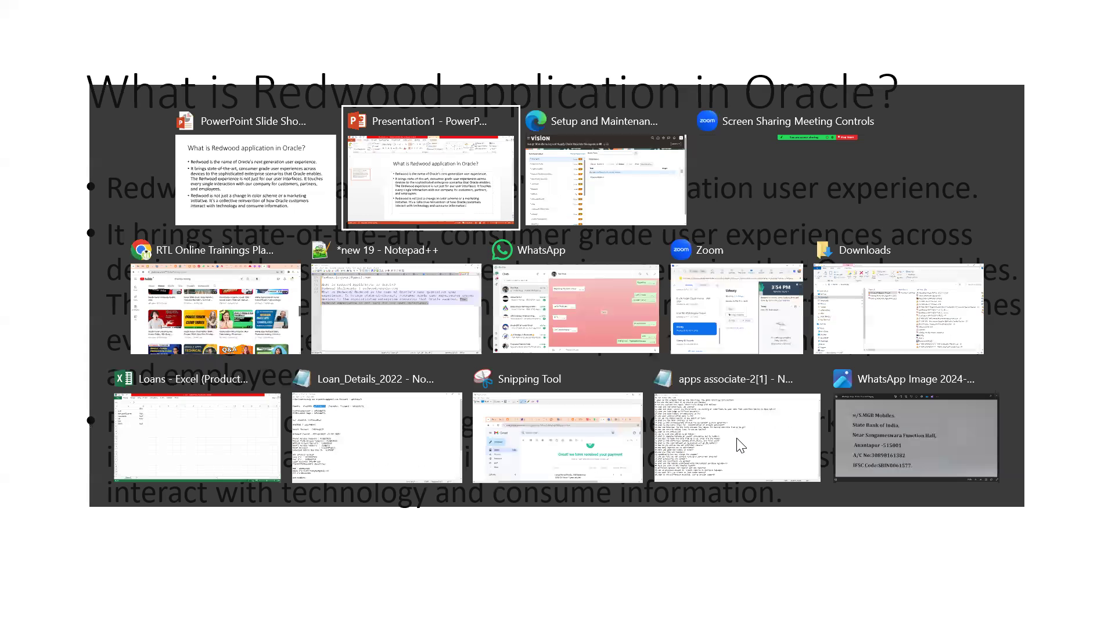
key(alt+Tab)
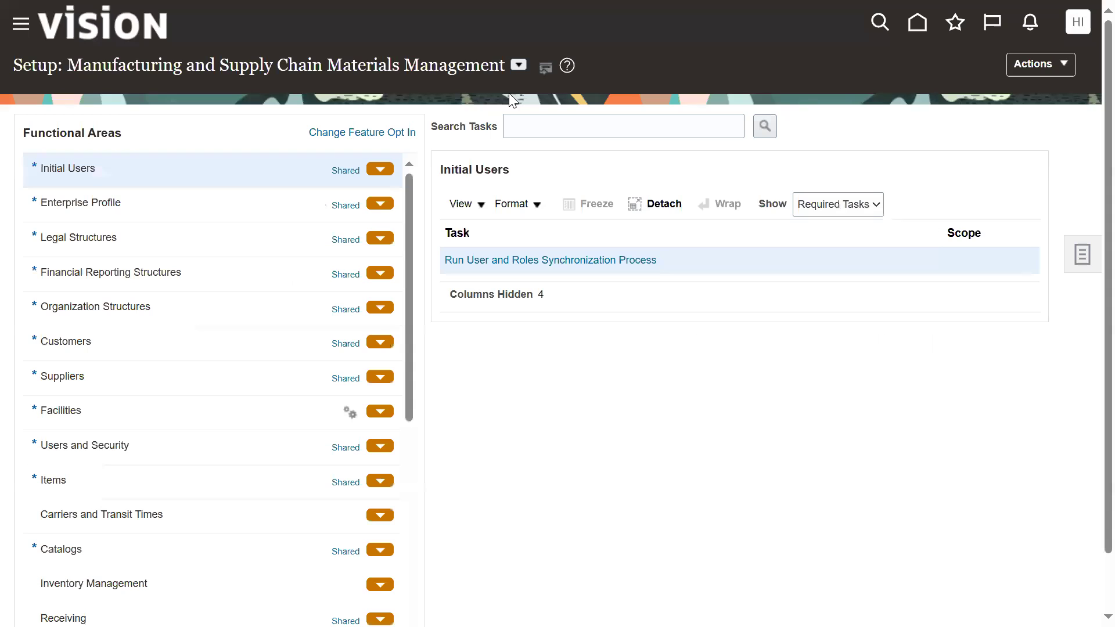
- Search setup tasks for 'subinv' and show Configure Subinventories under Inventory Management
click(519, 69)
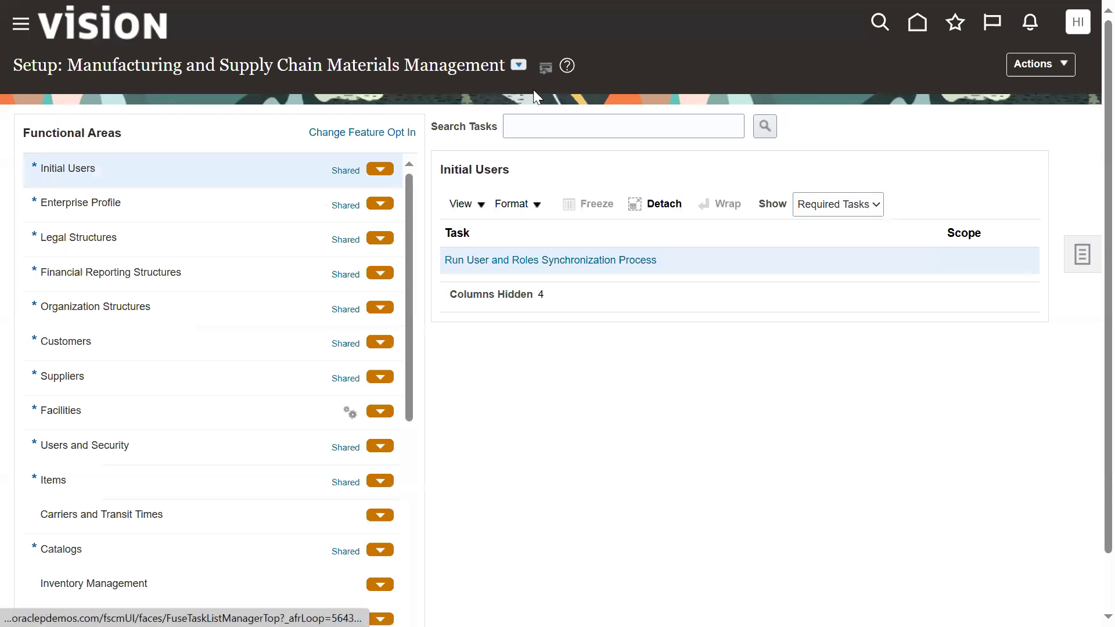
click(549, 124)
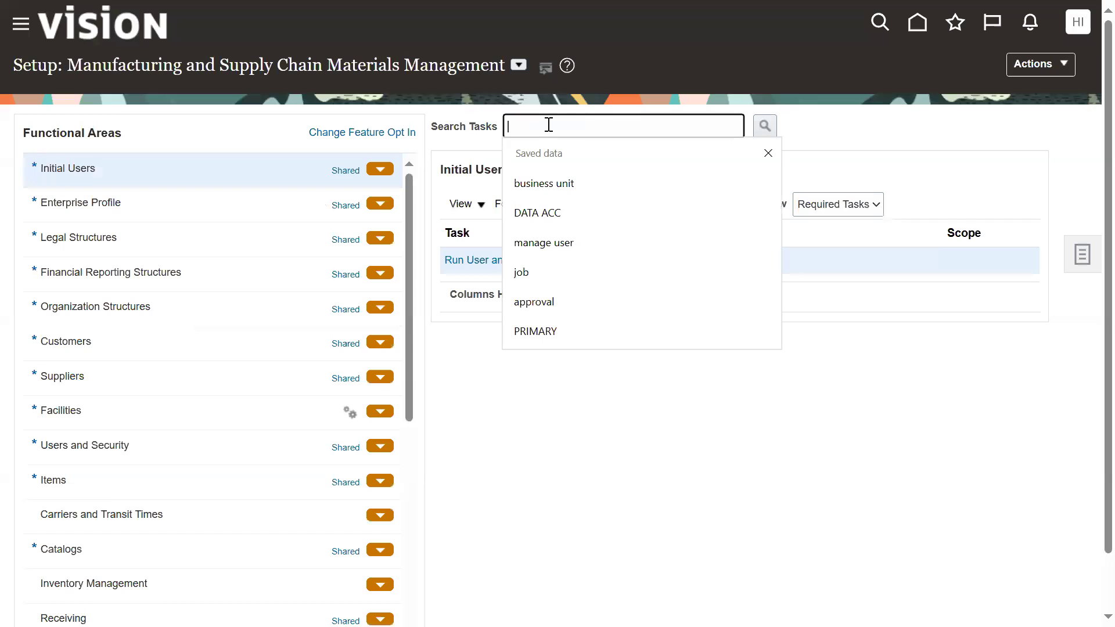
text(subinv)
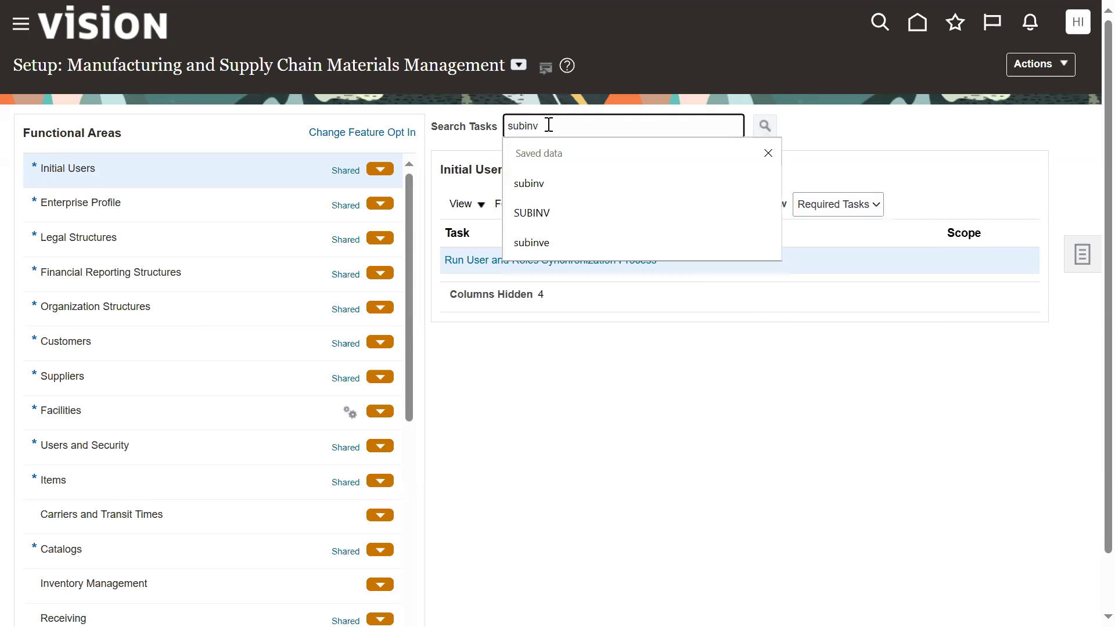
key(Return)
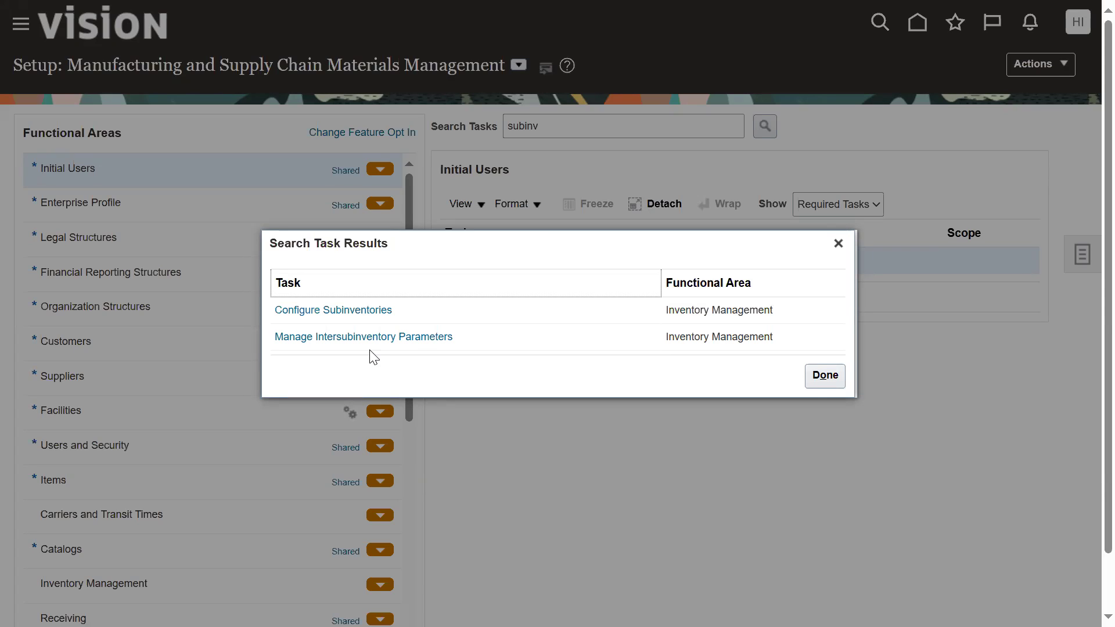
click(330, 312)
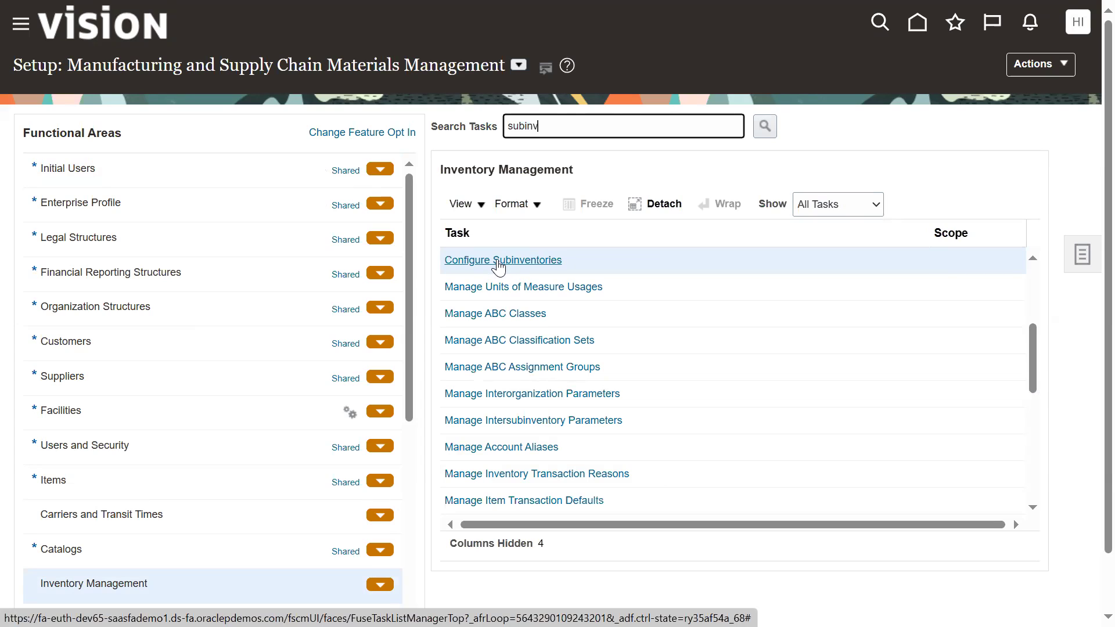
- Open Configure Subinventories full screen and browse the organization list without changing it
click(498, 261)
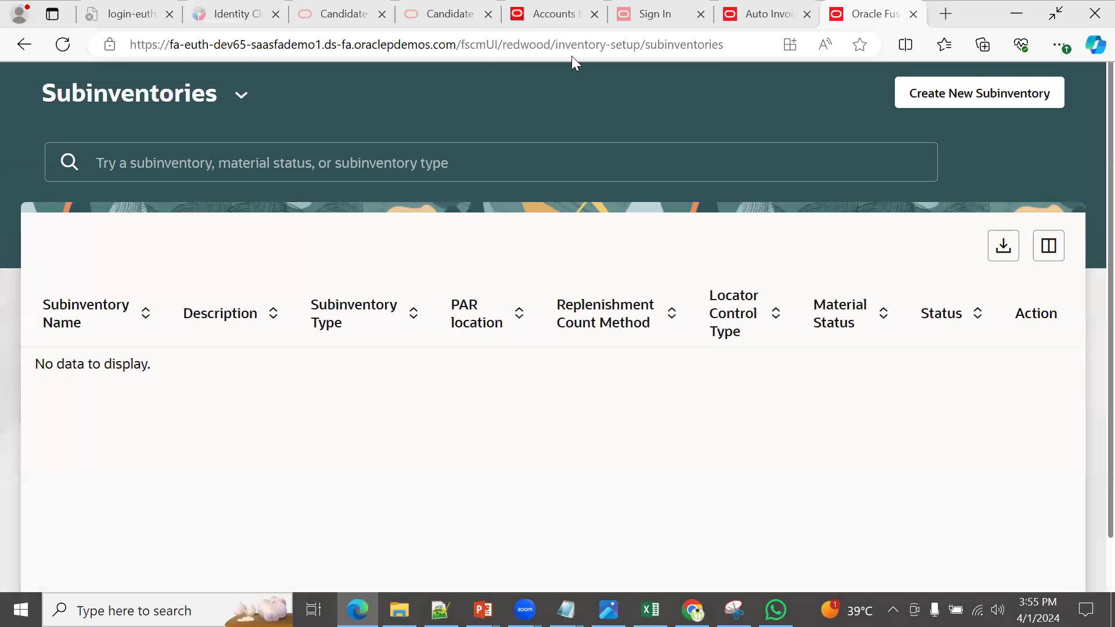
key(F11)
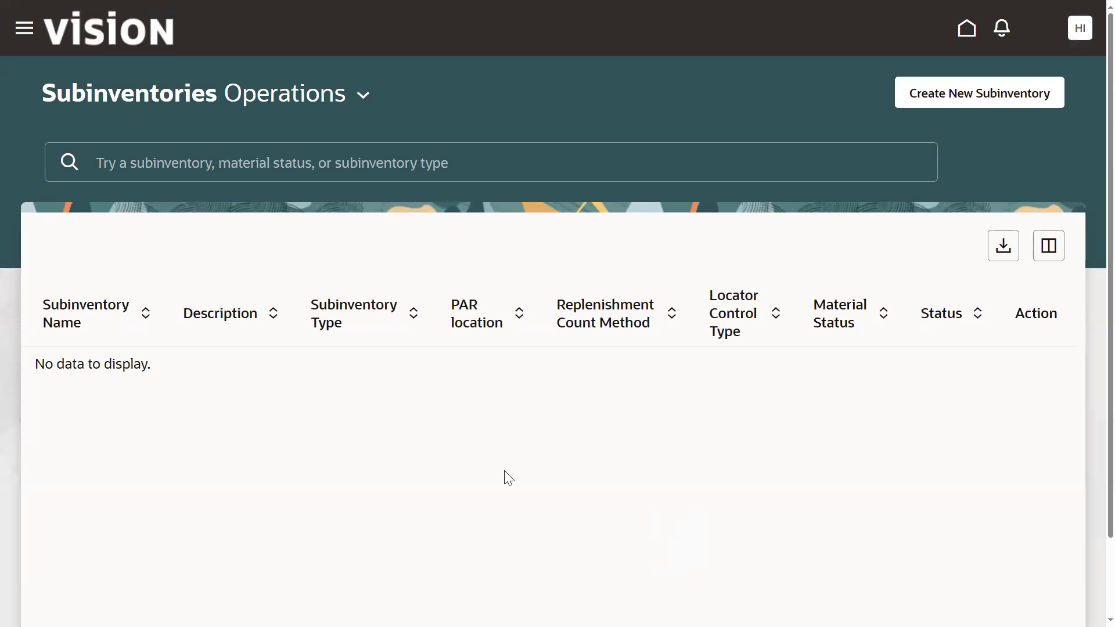
click(364, 96)
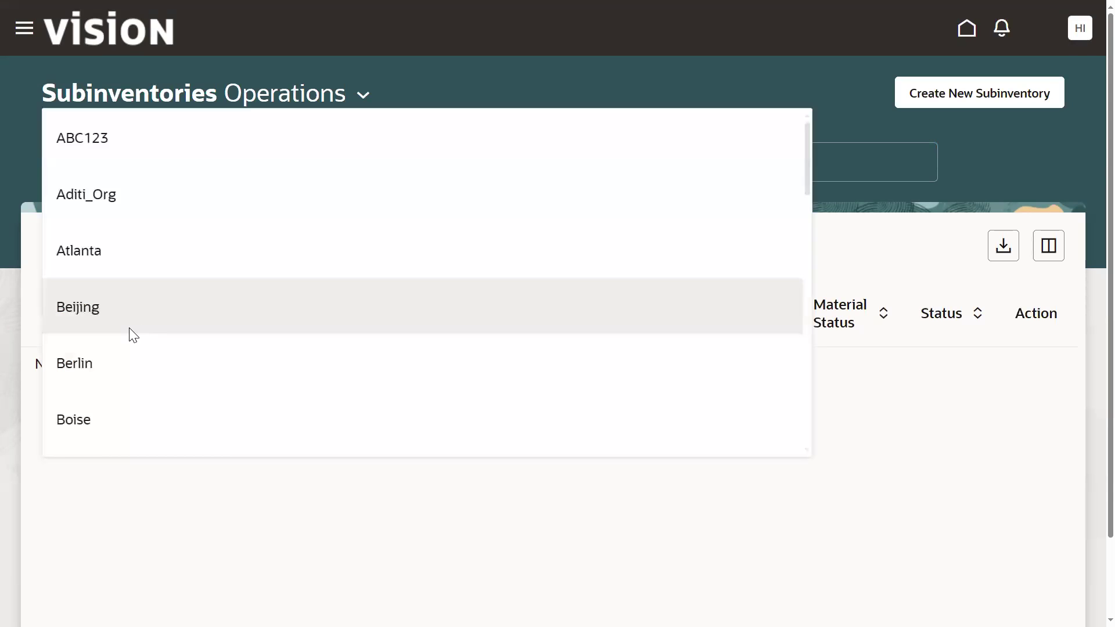
scroll(129, 334, down, 4)
scroll(129, 298, down, 10)
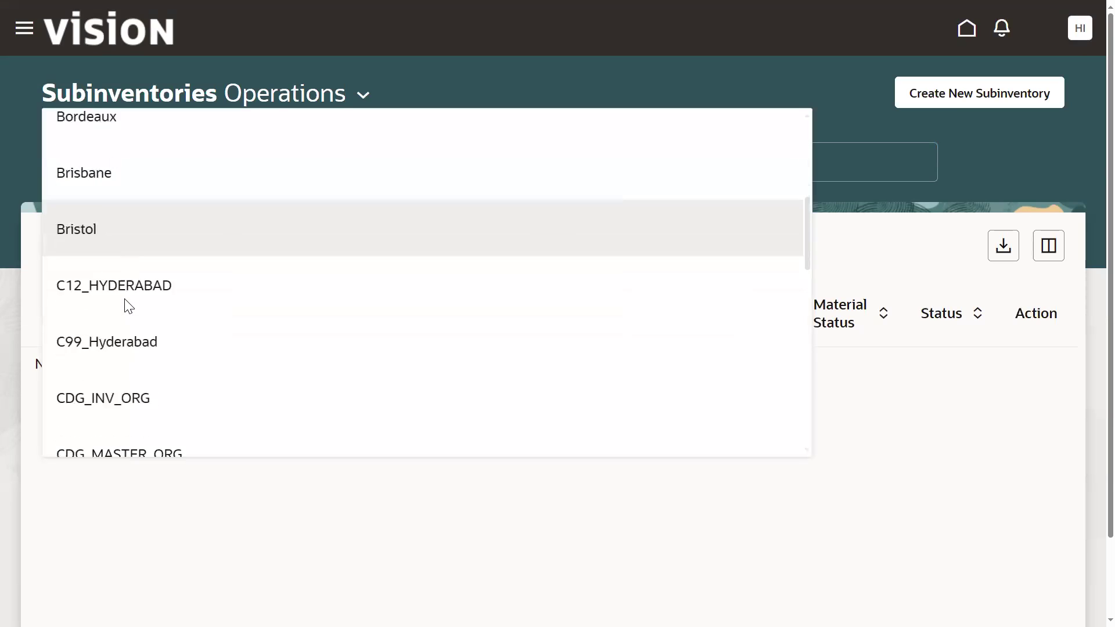
scroll(133, 329, down, 10)
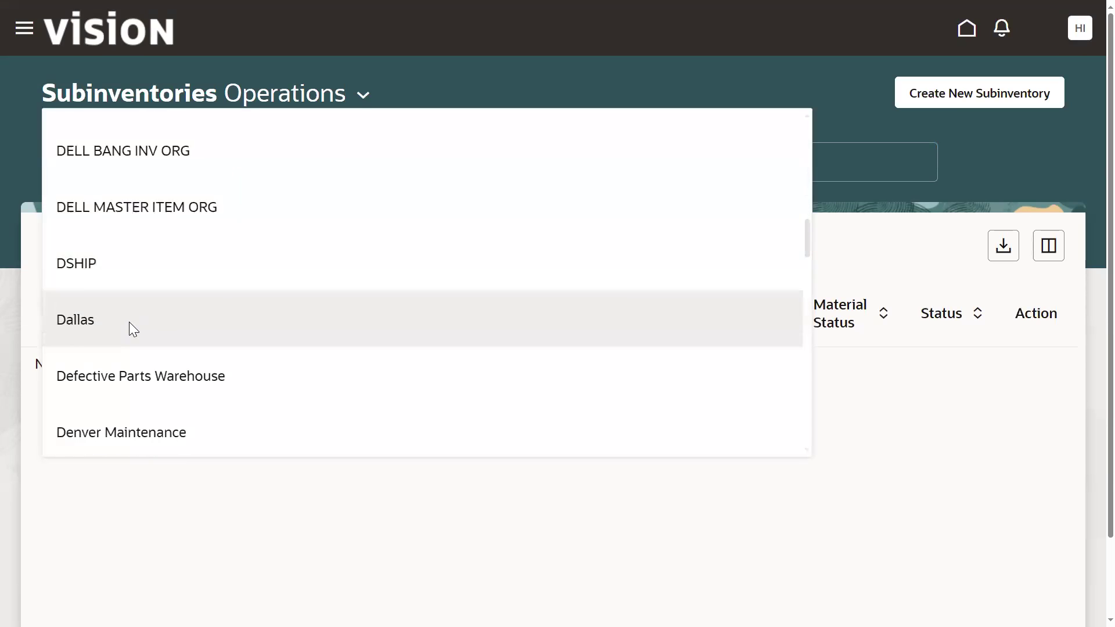
scroll(136, 332, down, 10)
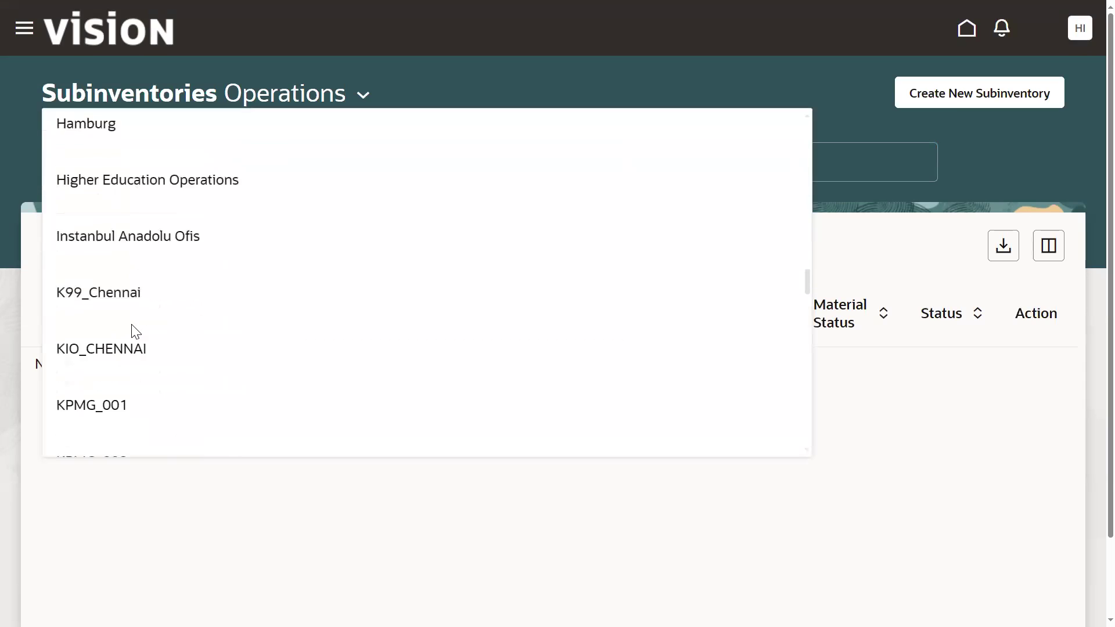
scroll(133, 328, down, 10)
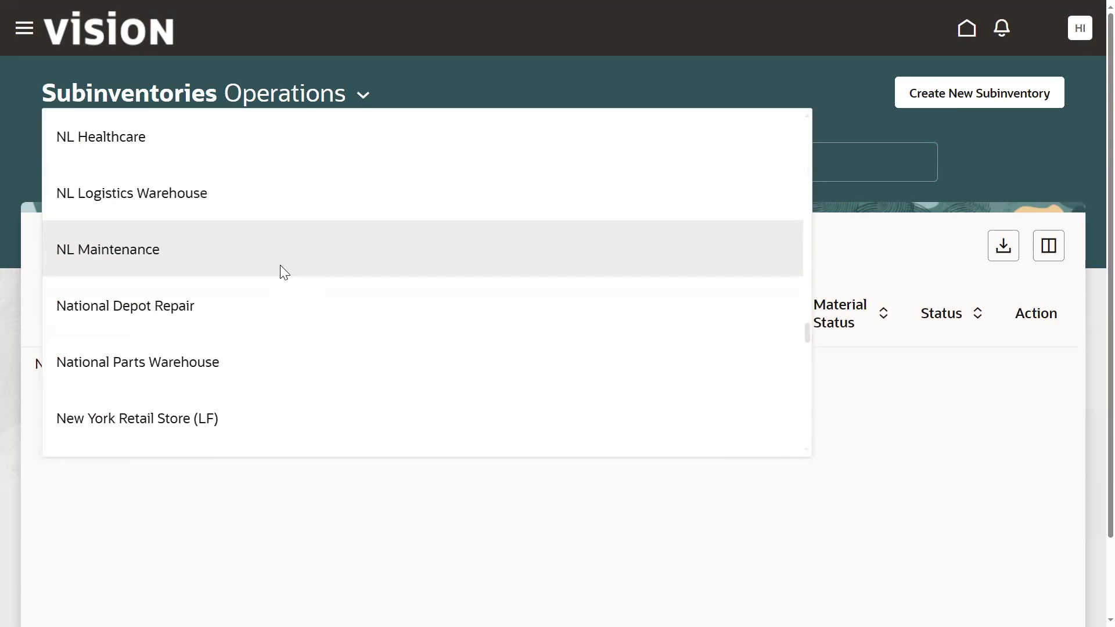
scroll(244, 316, down, 10)
scroll(242, 356, down, 10)
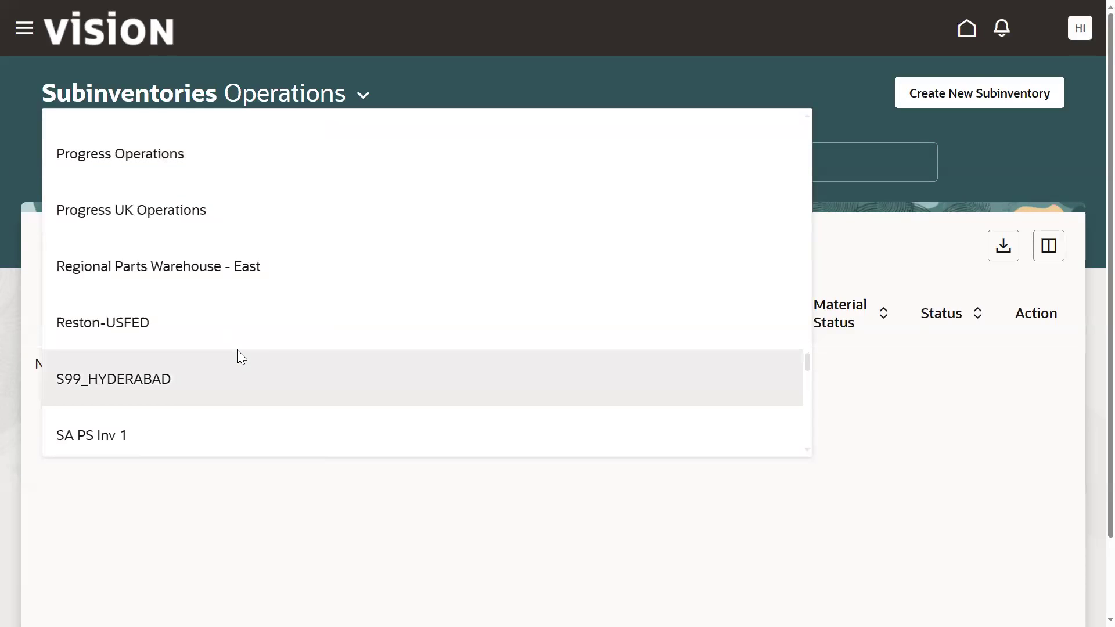
scroll(242, 359, down, 4)
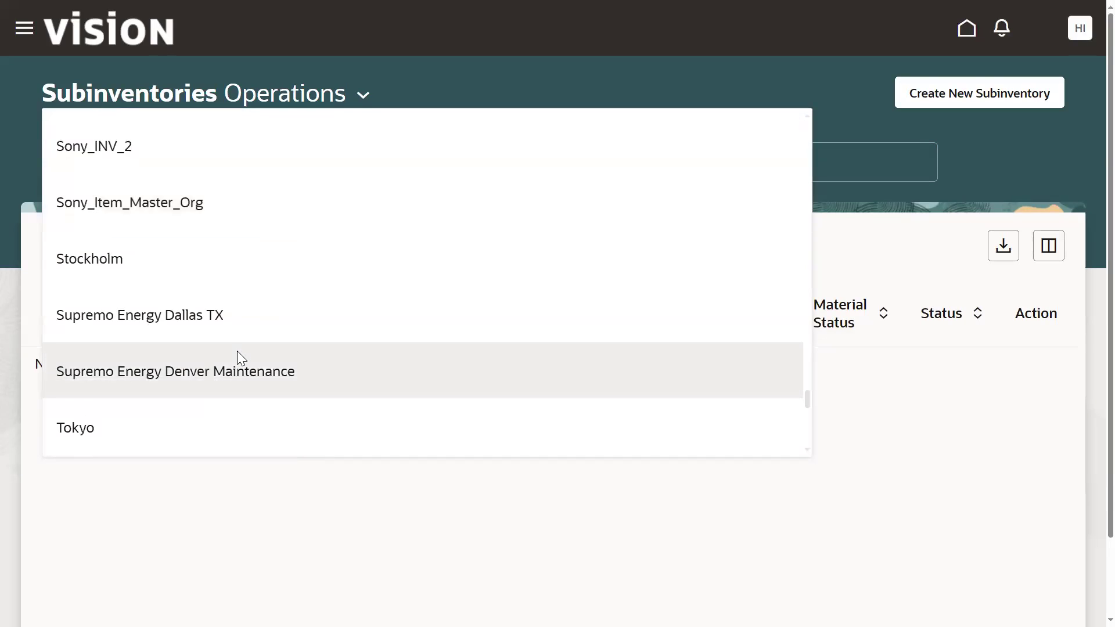
scroll(237, 352, down, 5)
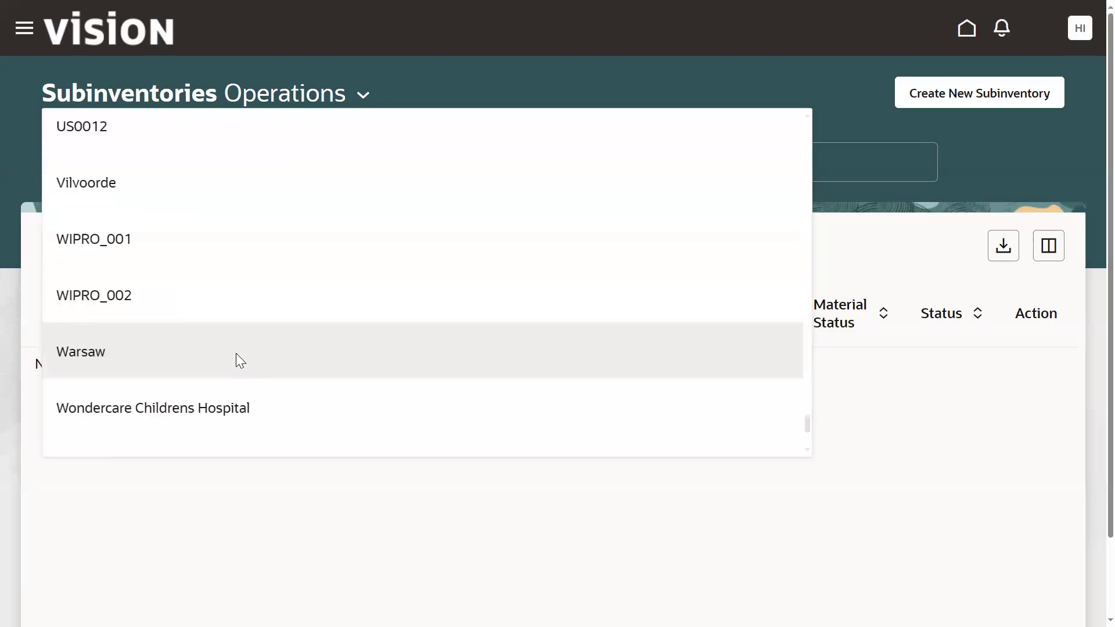
click(543, 74)
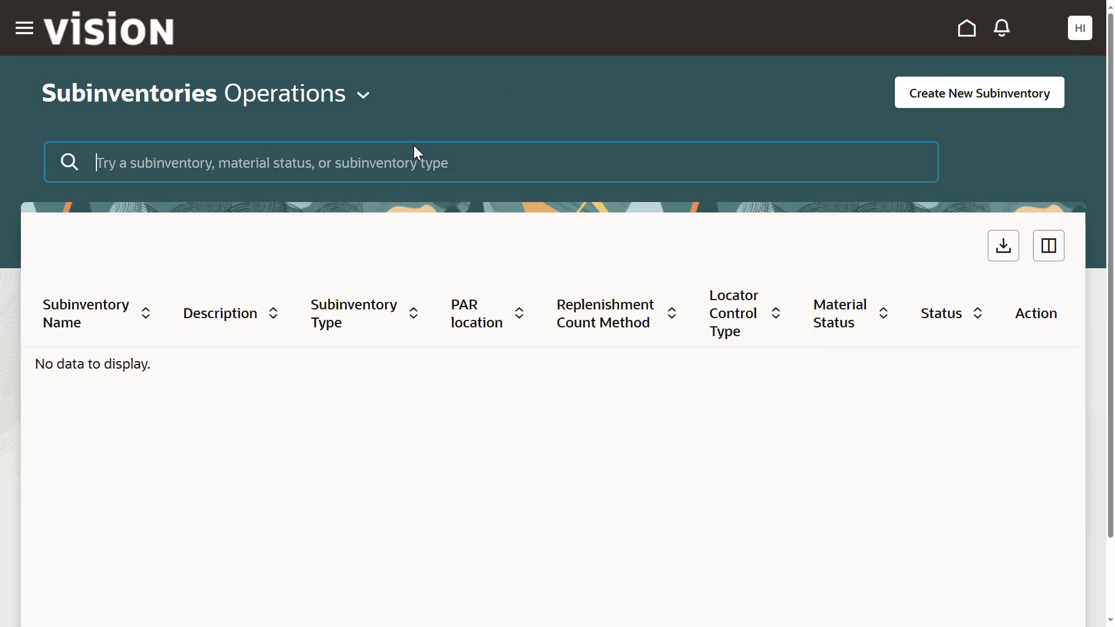
- Try creating subinventory 'Stores' described as 'Items storage', then dismiss the creation error
click(1016, 106)
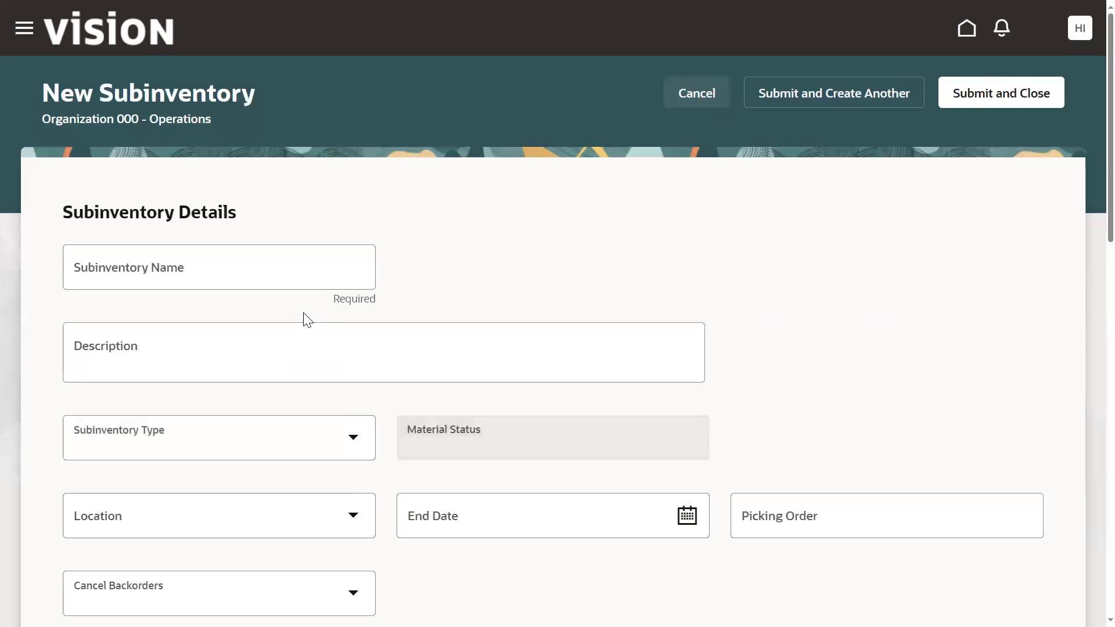
click(235, 256)
text(S)
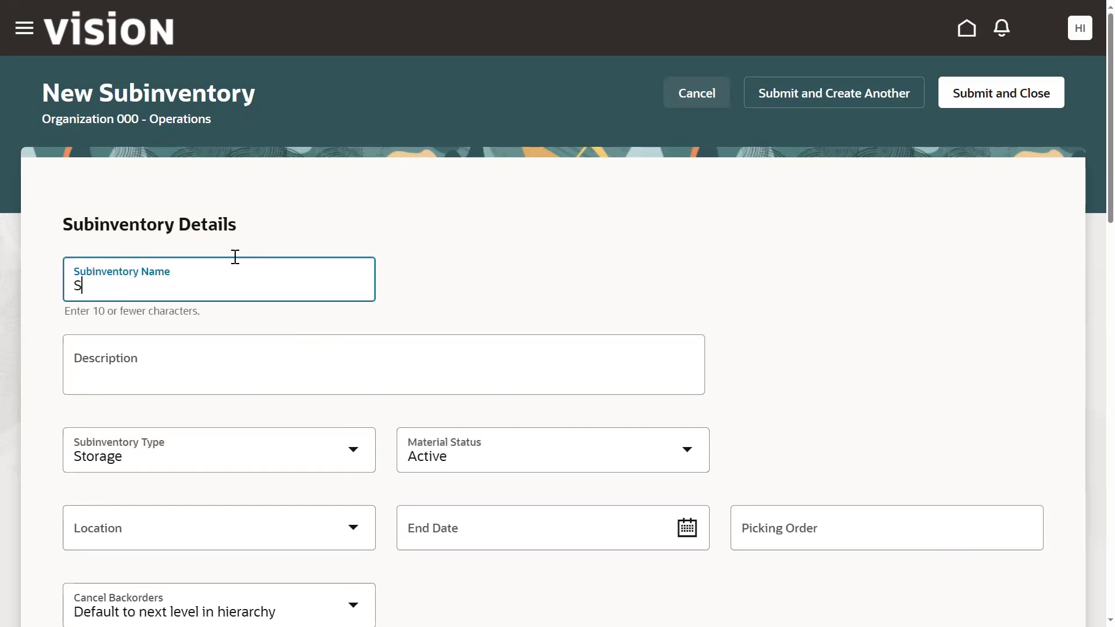
text(tores)
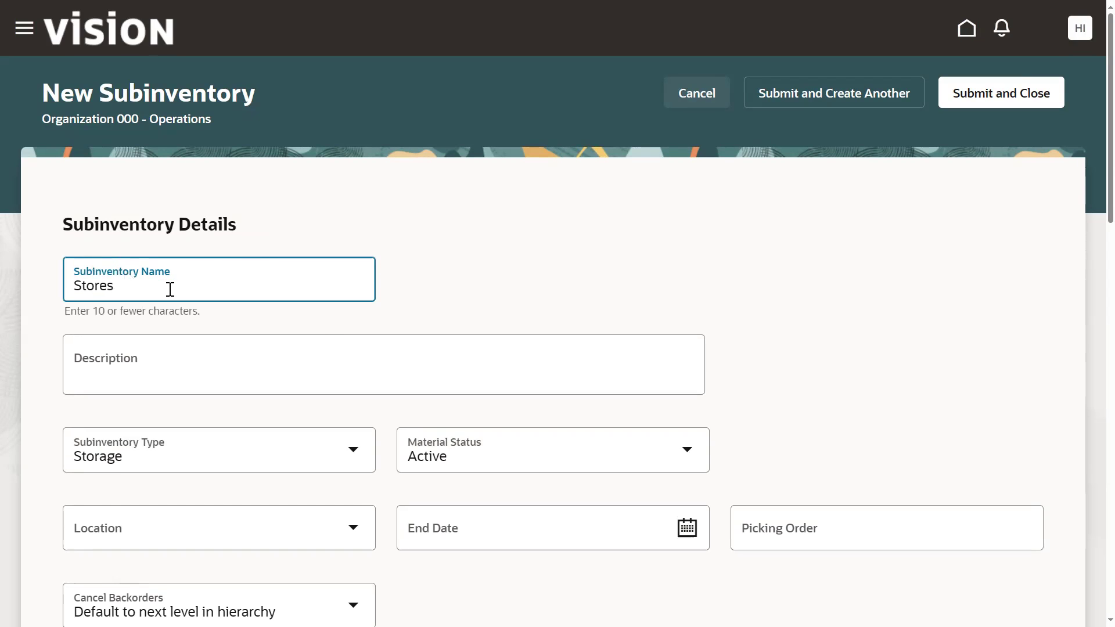
click(219, 374)
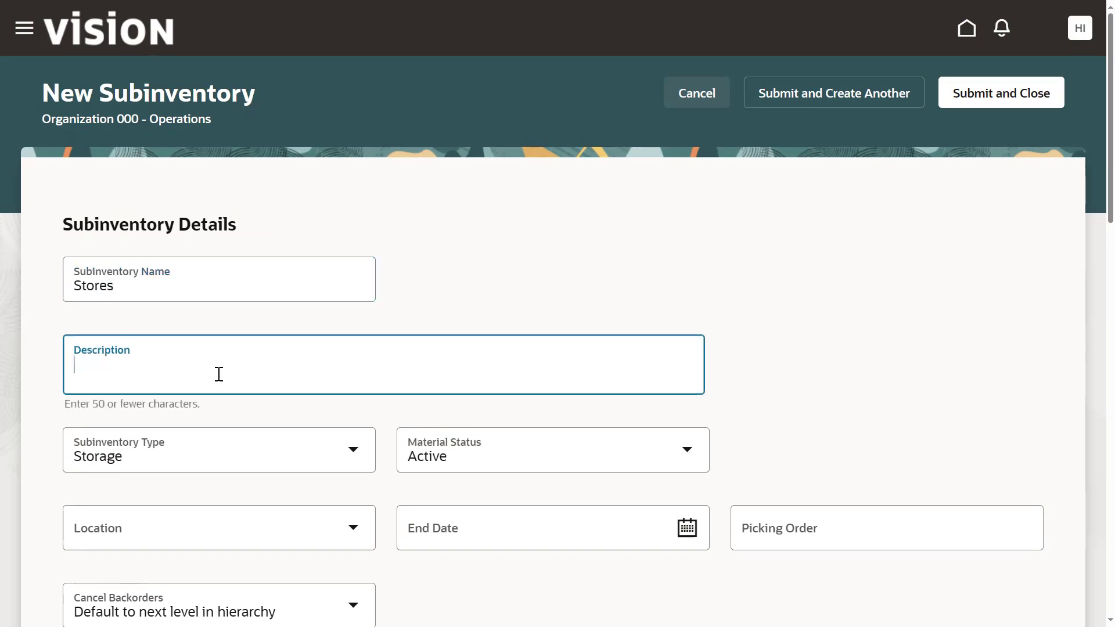
text(Items storage)
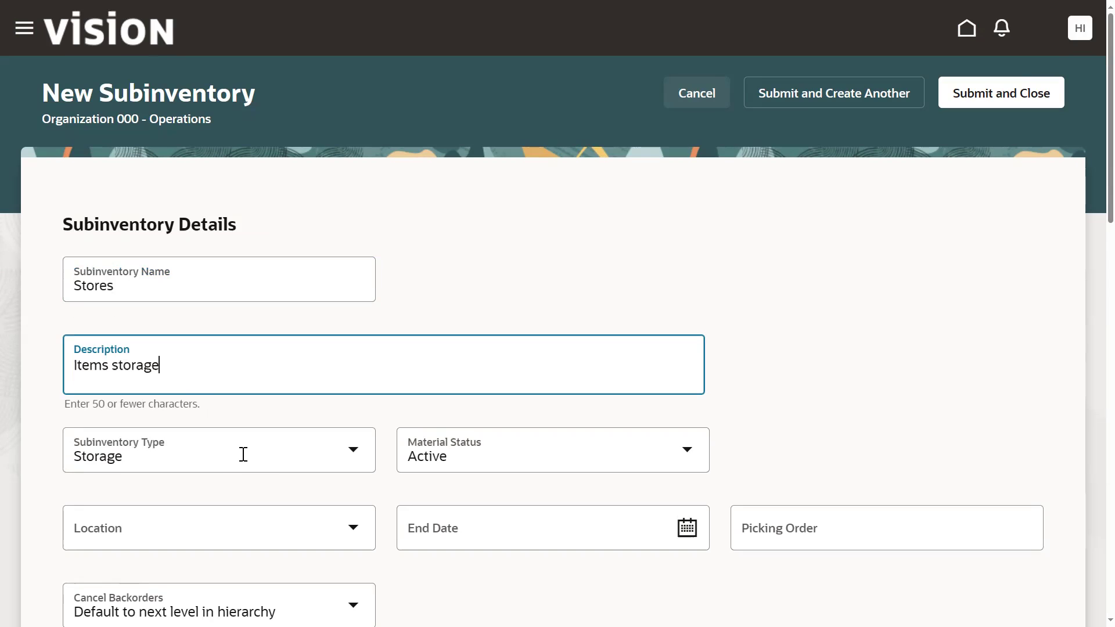
scroll(252, 443, down, 3)
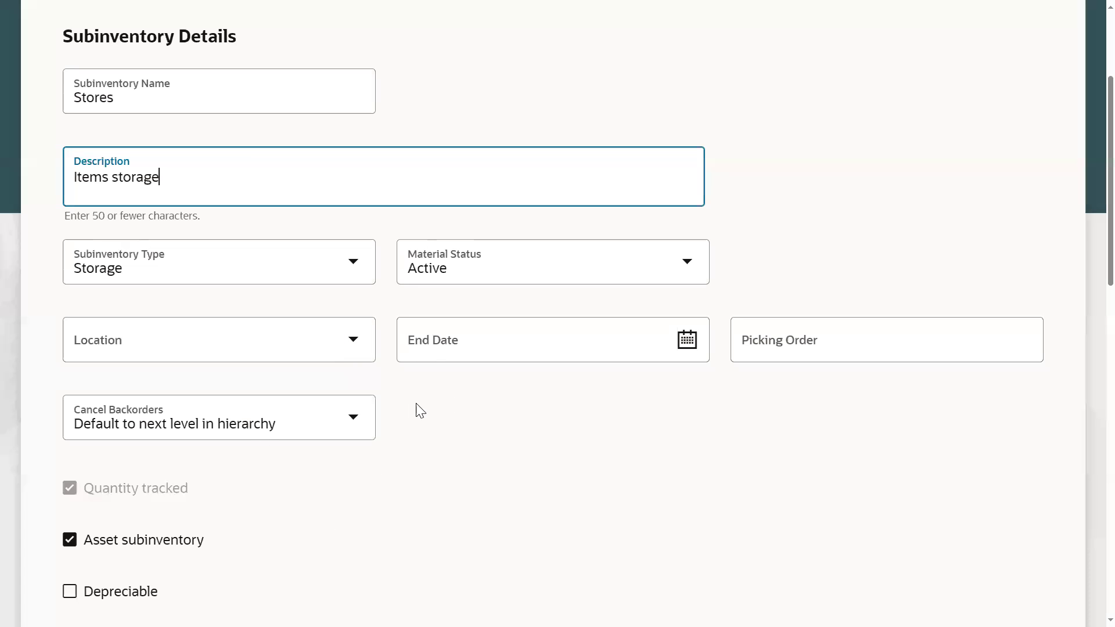
scroll(960, 267, up, 2)
scroll(960, 267, up, 1)
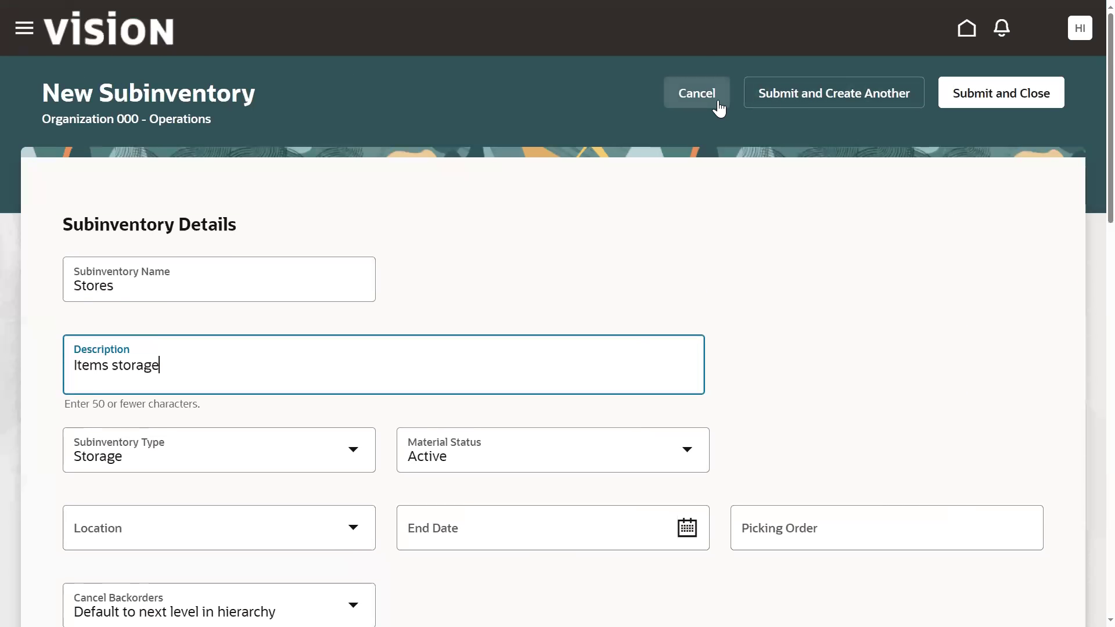
click(958, 99)
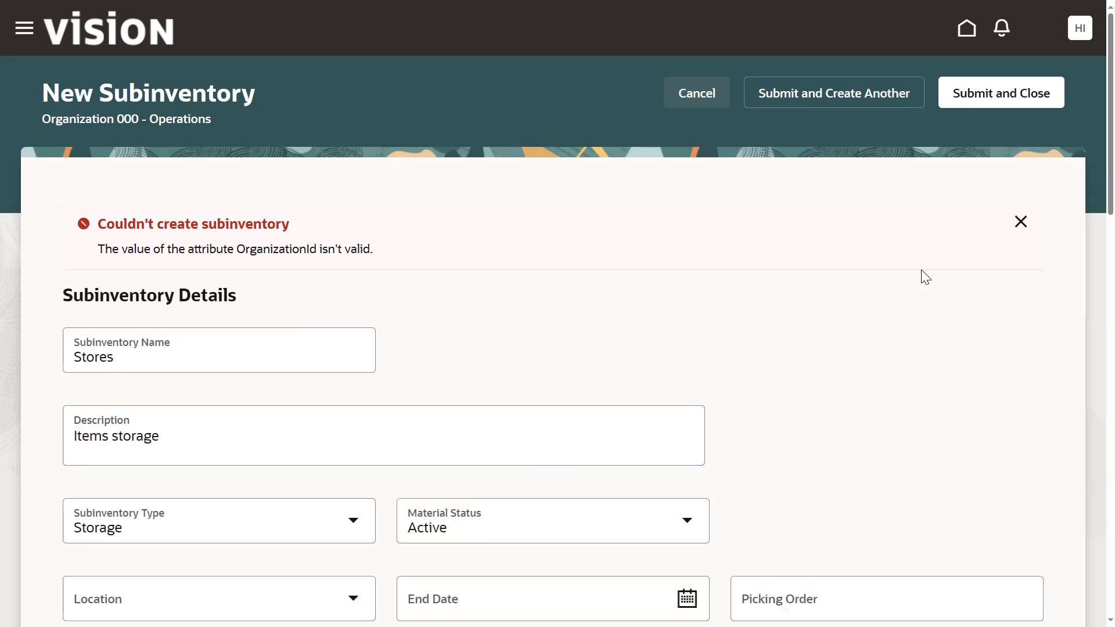
click(1022, 222)
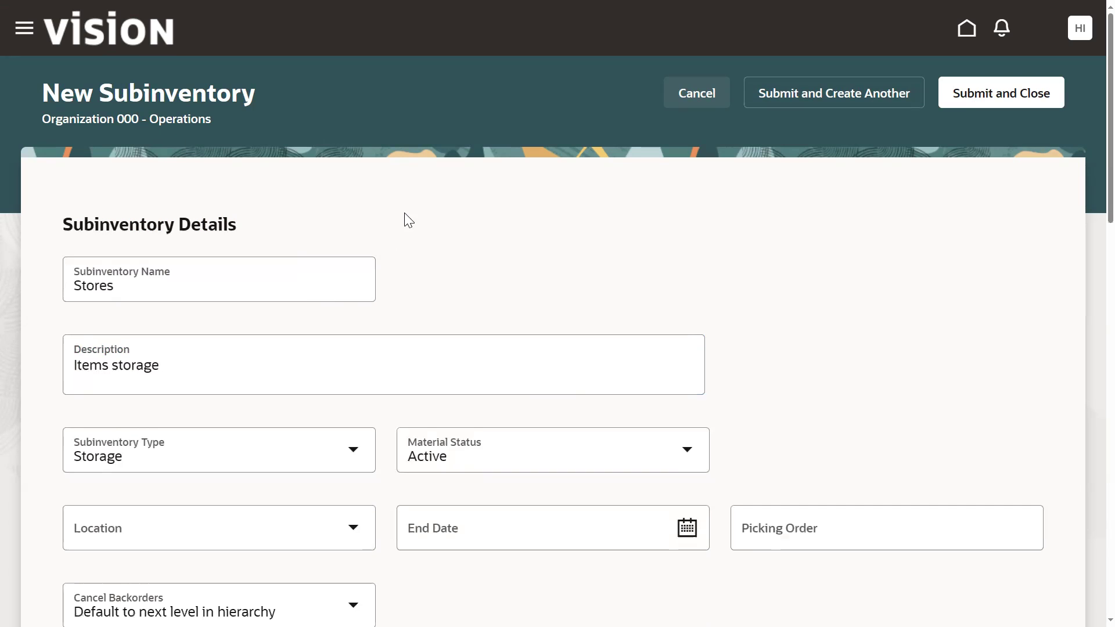
- Cancel the form, switch the organization to PLNT A, and start a new subinventory
click(697, 99)
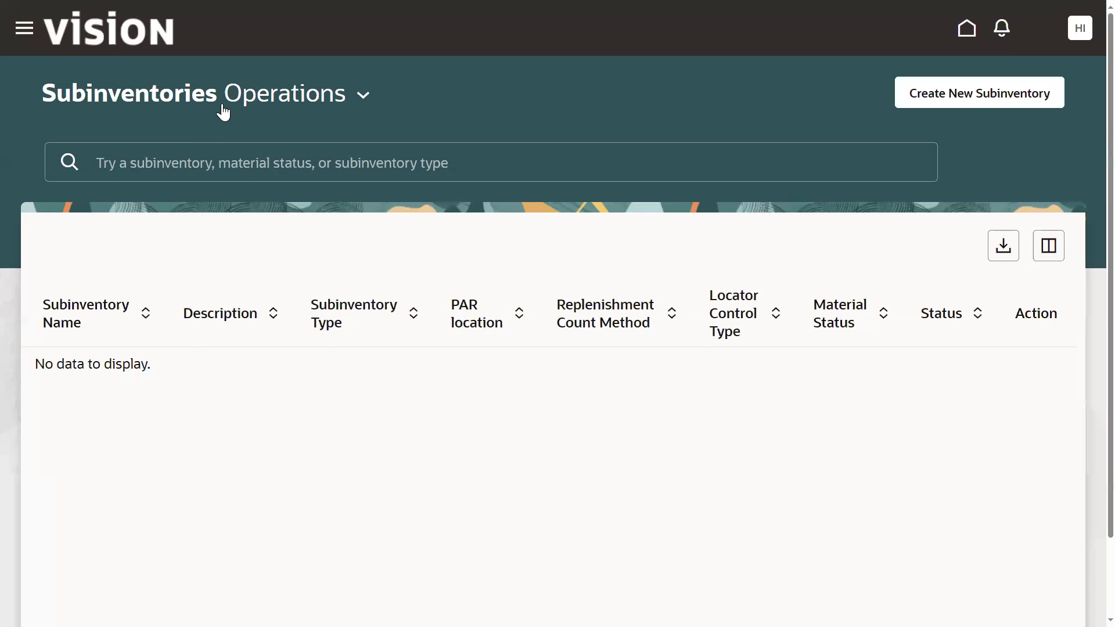
click(314, 93)
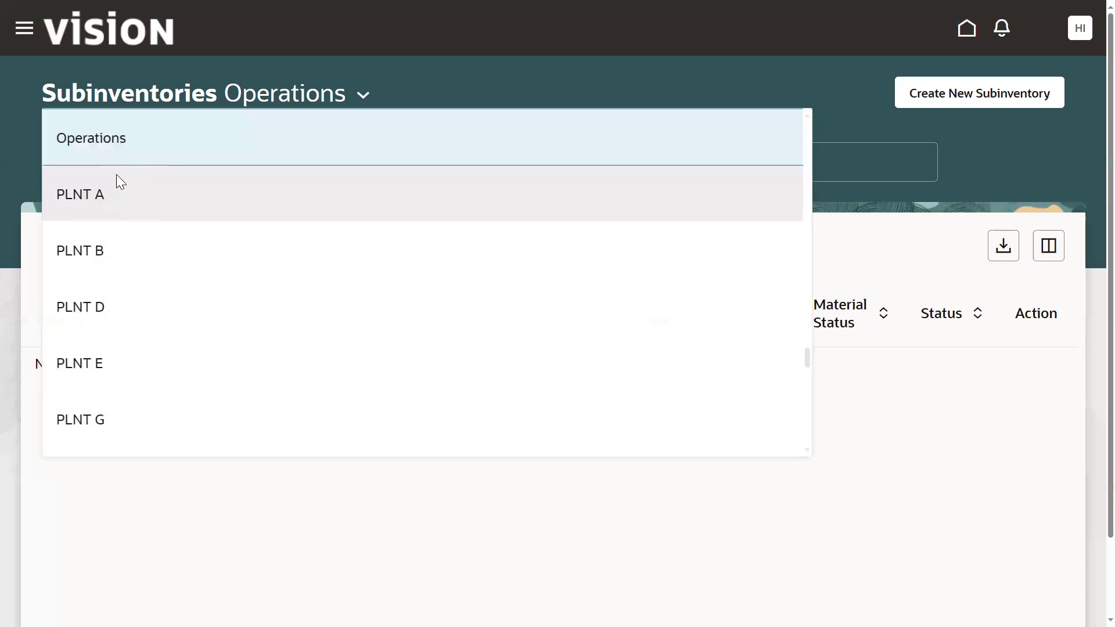
click(103, 196)
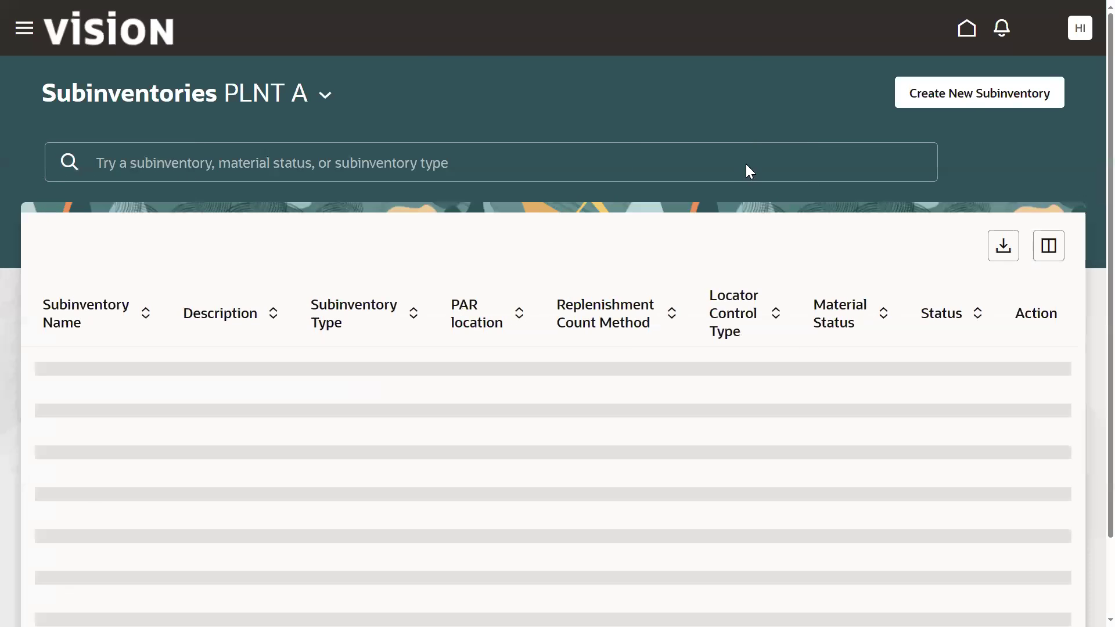
click(959, 93)
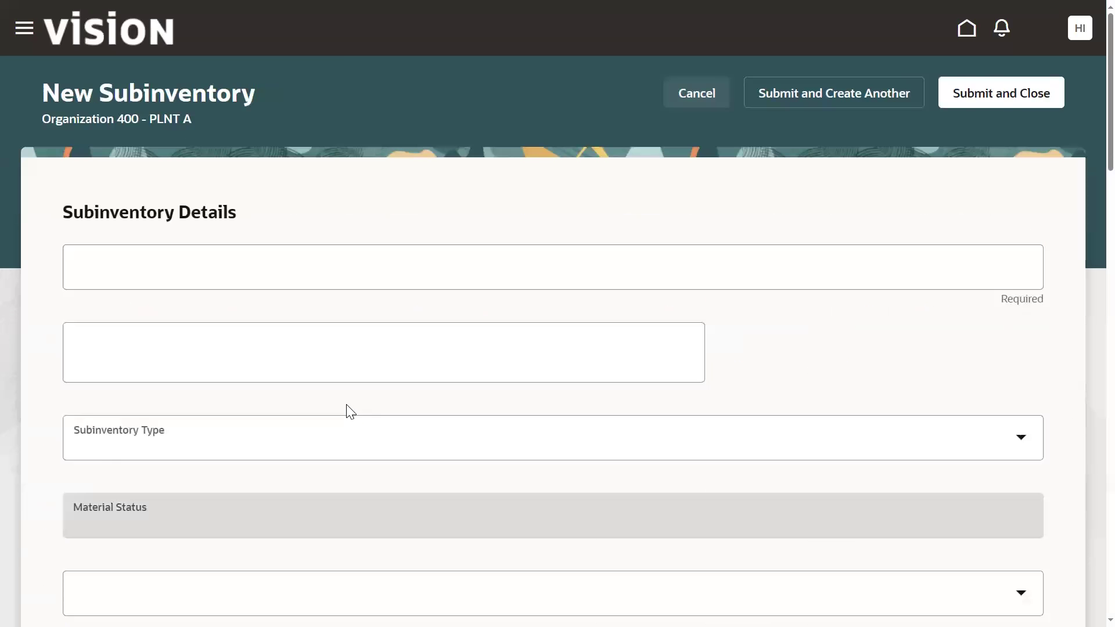
- Name it 'Stores', describe it as 'Sub inventory store', and submit it
click(144, 287)
text(Redwood is)
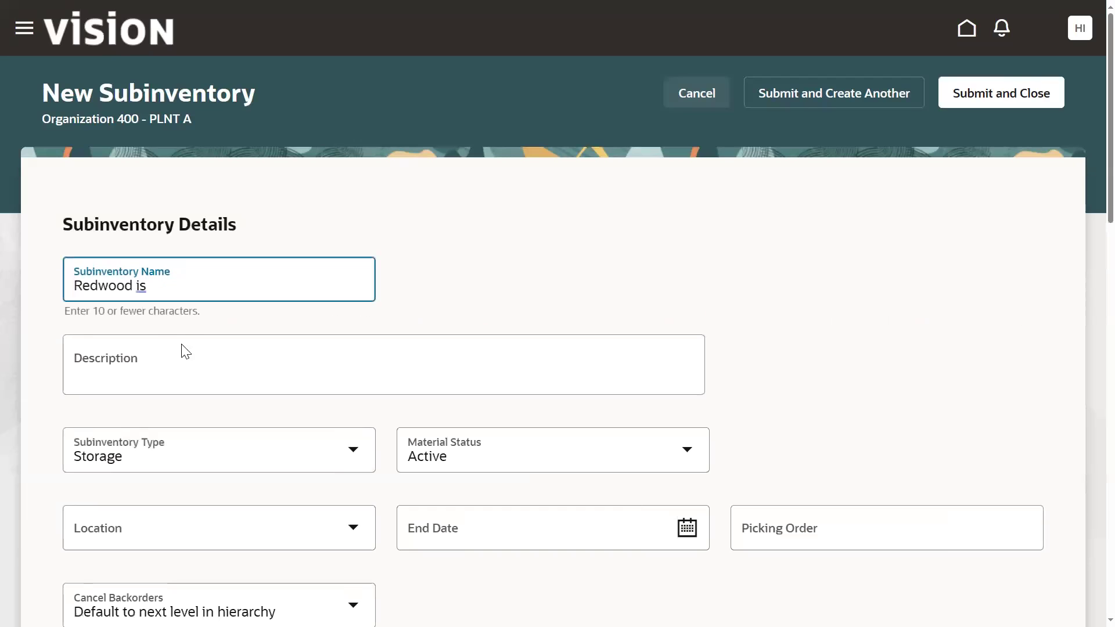
key(shift+Left)
key(shift+Left)
key(shift+Left)
key(shift+Left)
key(shift+Left)
key(shift+Left)
key(shift+Left)
key(shift+Left)
text(Stores)
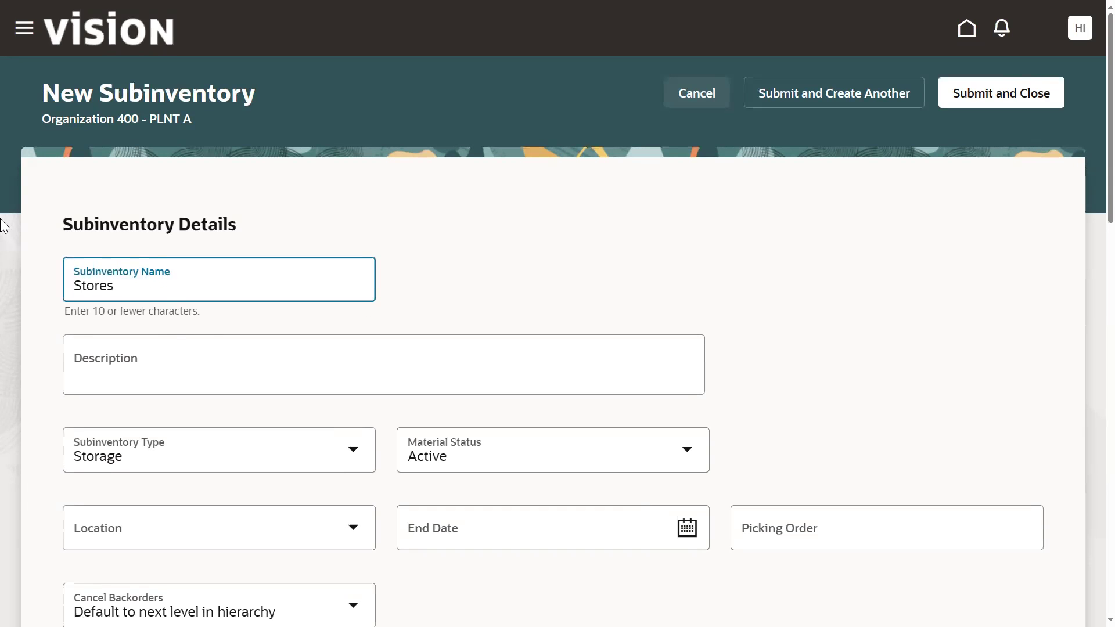
key(Tab)
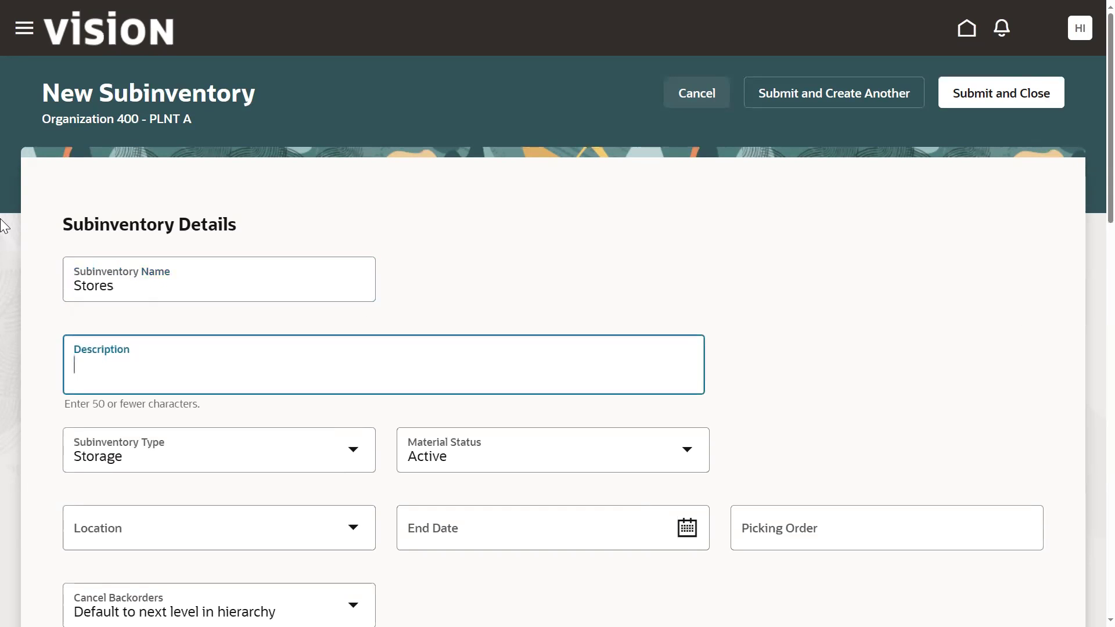
text(Subinvento)
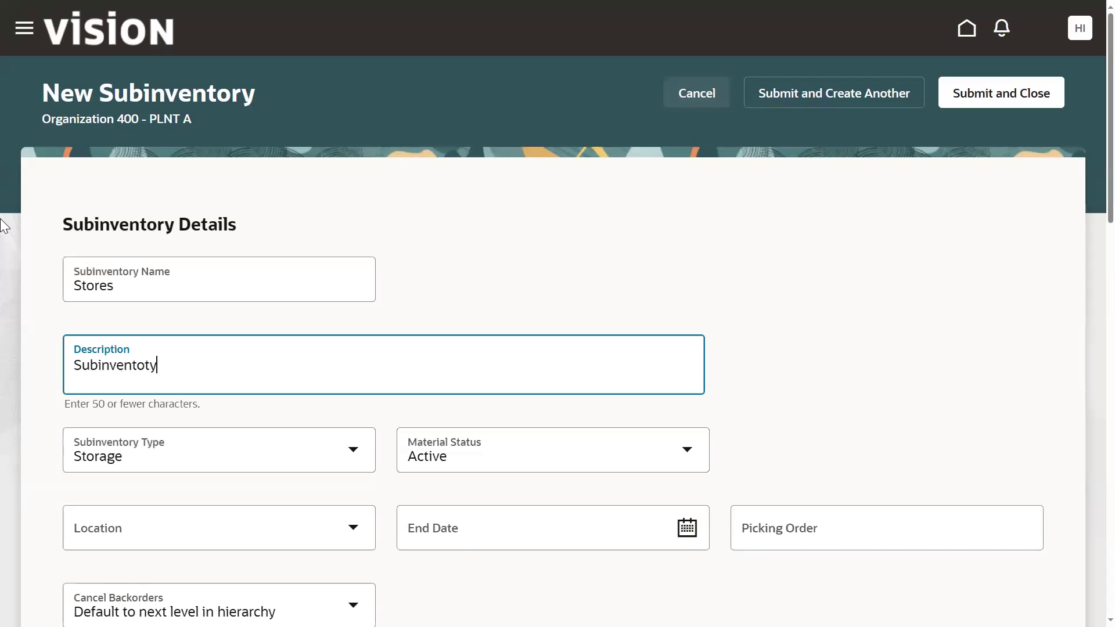
text(ry store)
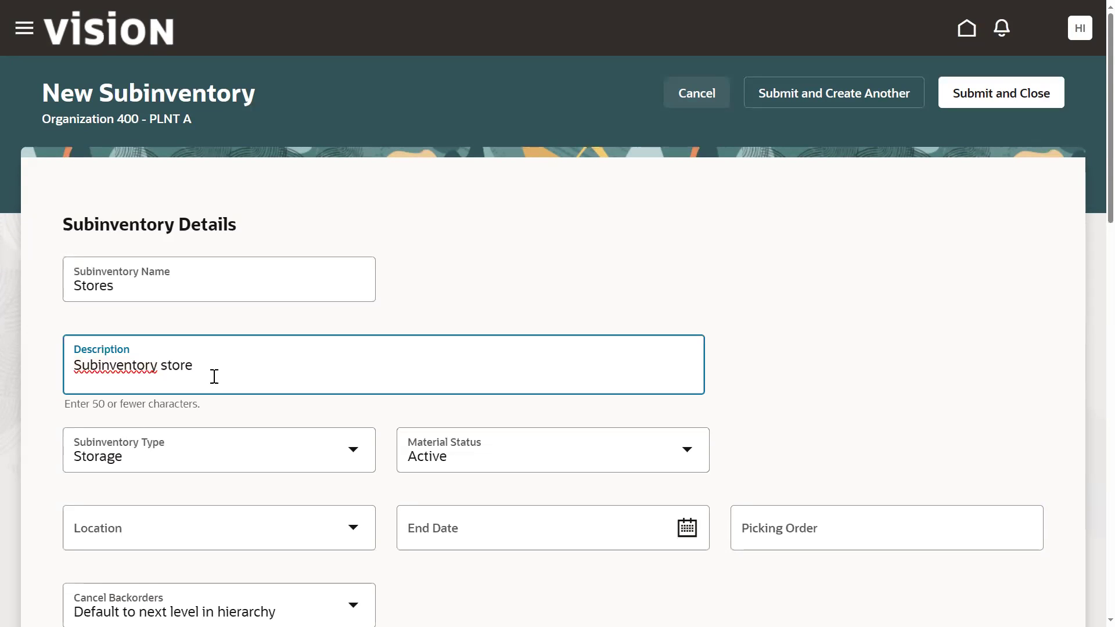
click(100, 365)
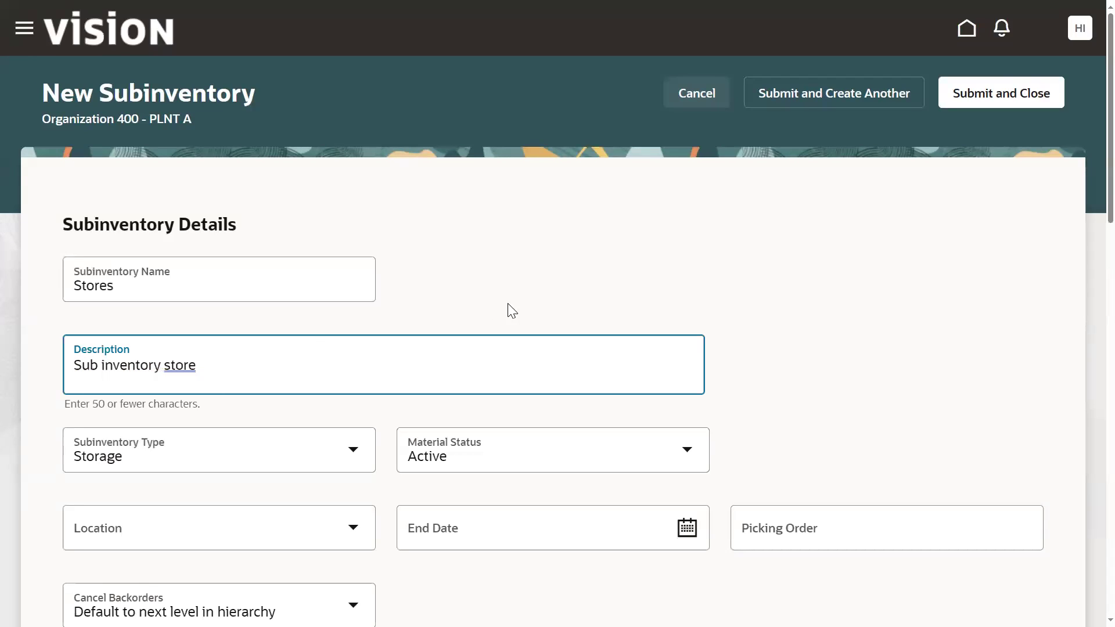
click(531, 296)
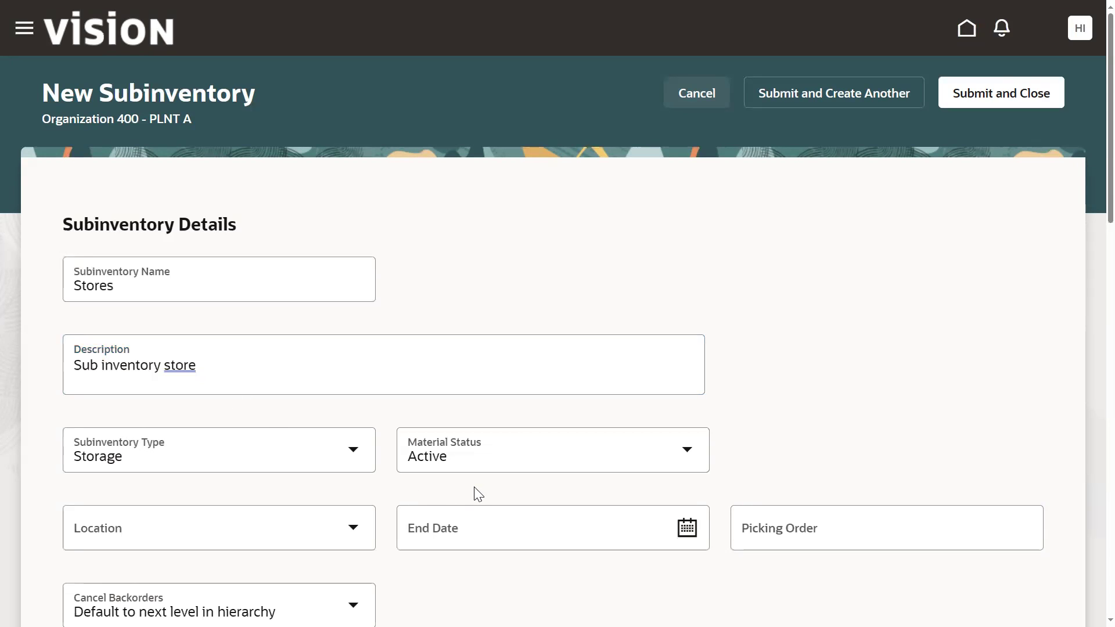
scroll(430, 530, down, 1)
scroll(1006, 135, up, 3)
click(1022, 102)
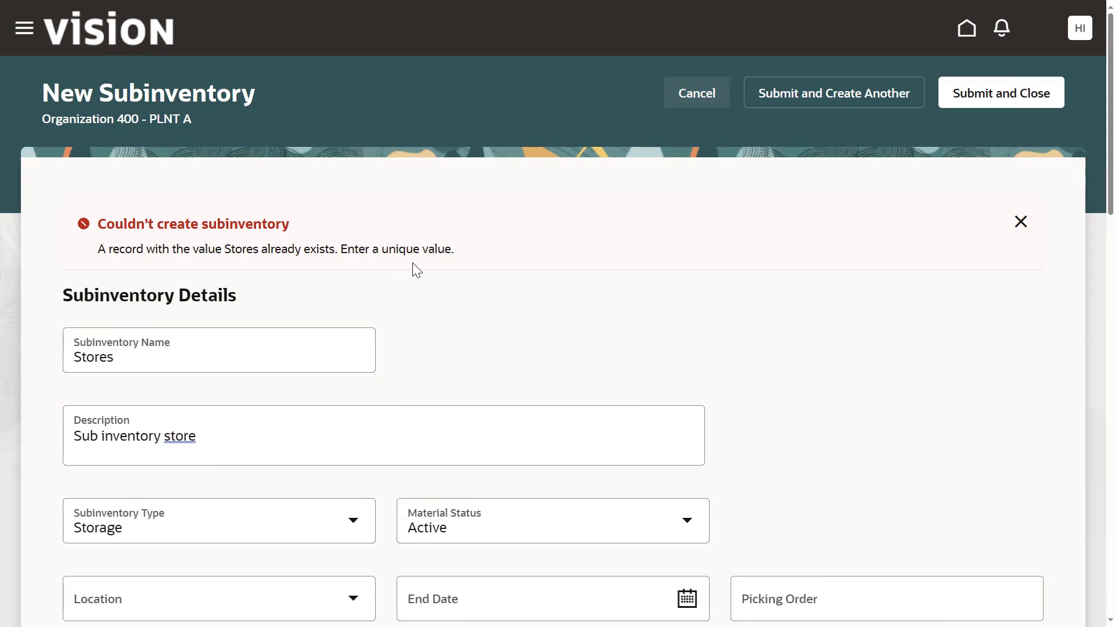
- Replace the duplicate name Stores with 'Staging_Pa' and submit the PLNT A subinventory
click(158, 362)
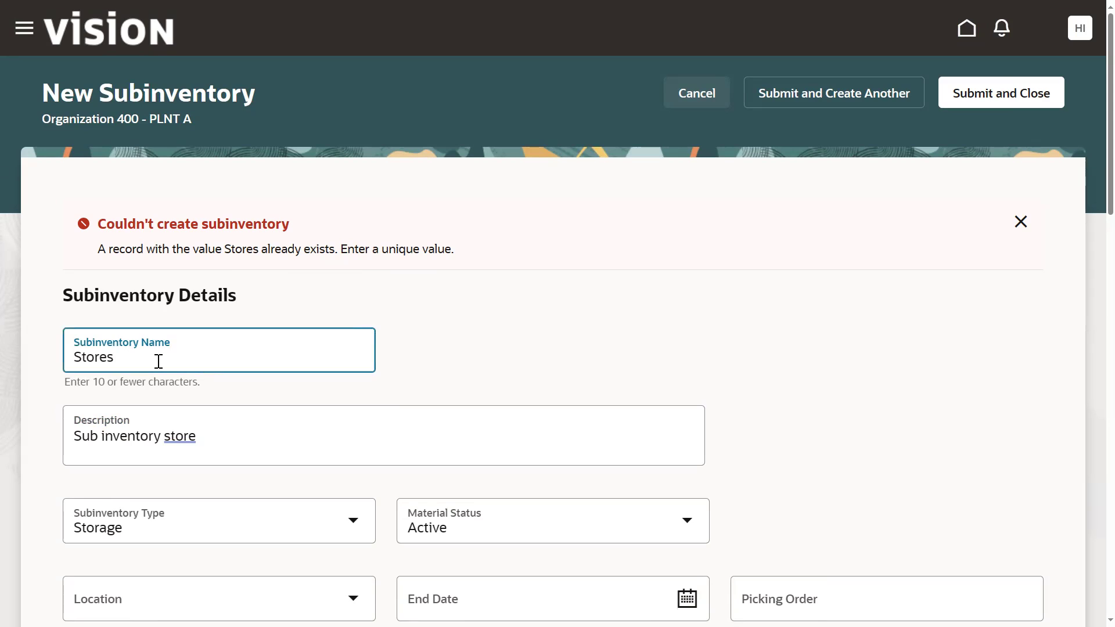
drag(127, 361, 1, 354)
text(Staging_Pa)
click(991, 124)
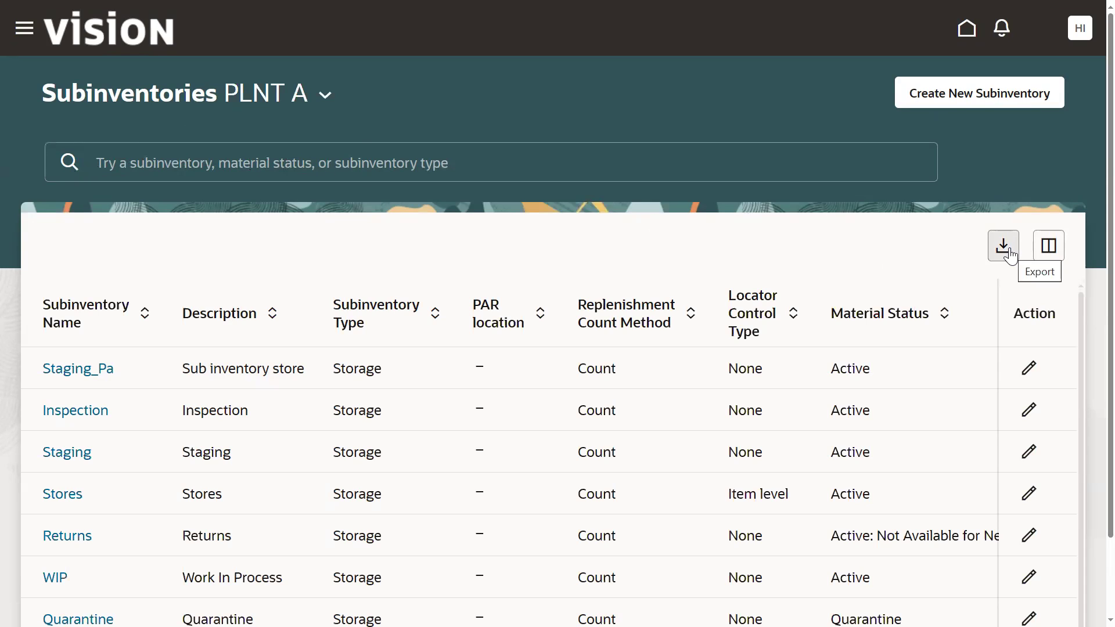
- Add the hidden Location column to the PLNT A subinventories table
click(1043, 251)
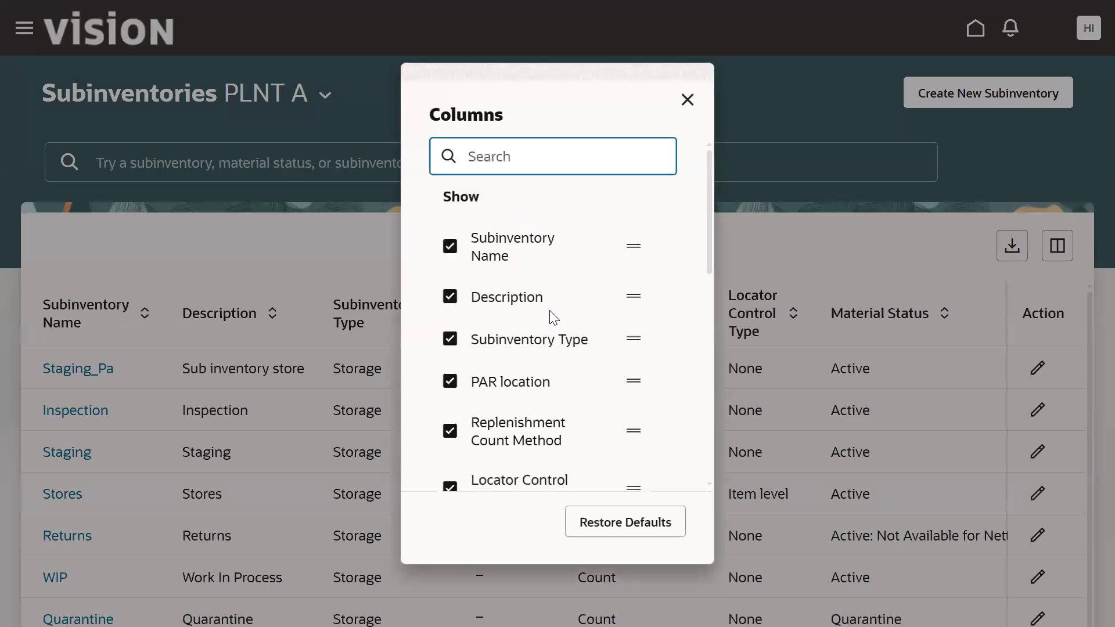
scroll(552, 317, down, 4)
scroll(476, 314, down, 3)
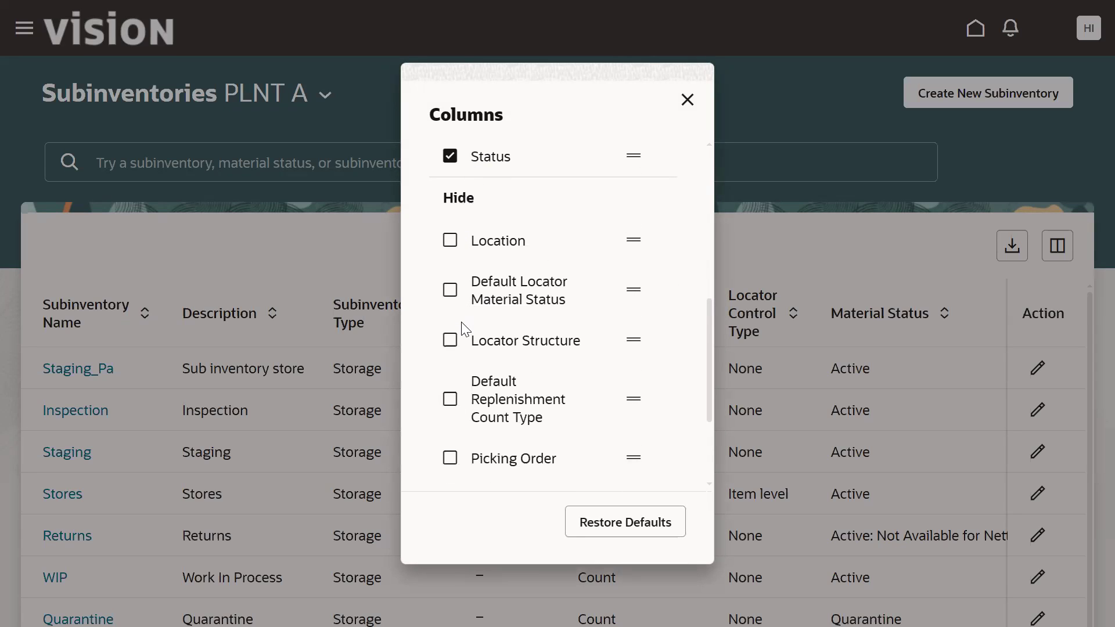
scroll(465, 334, down, 3)
scroll(461, 302, up, 5)
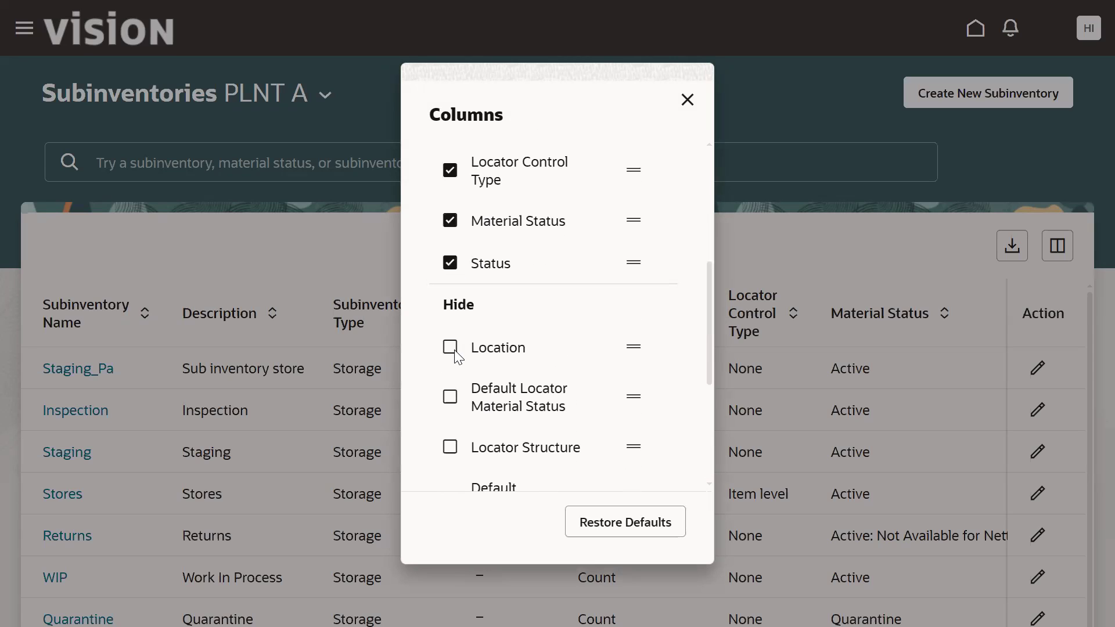
click(455, 352)
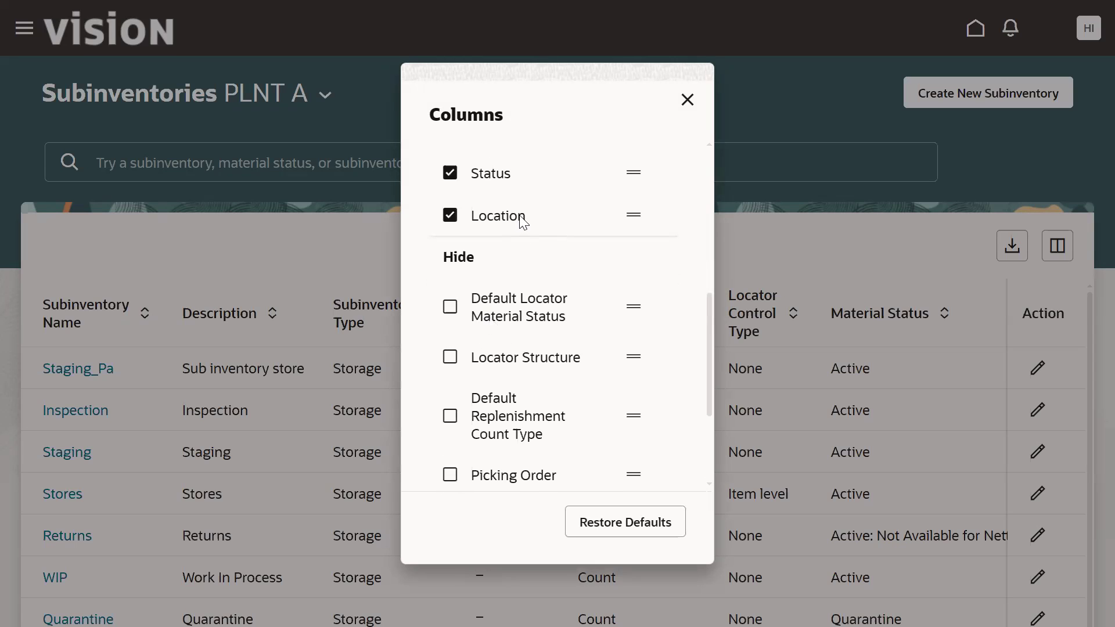
click(689, 104)
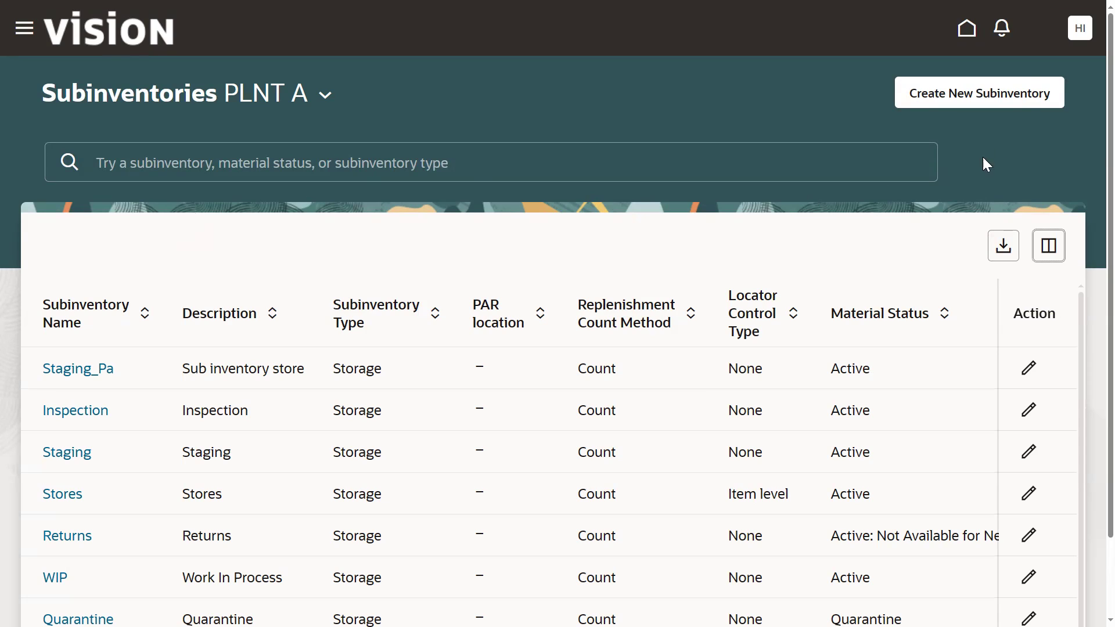
- Return to the Setup and Maintenance work area for Materials Management
click(1081, 28)
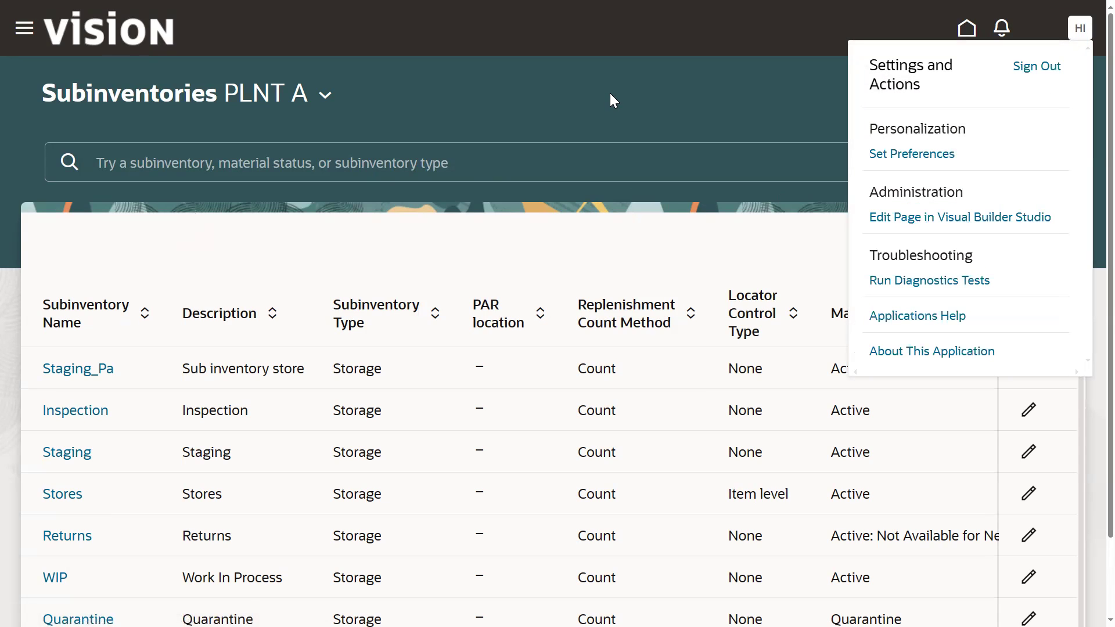
click(603, 94)
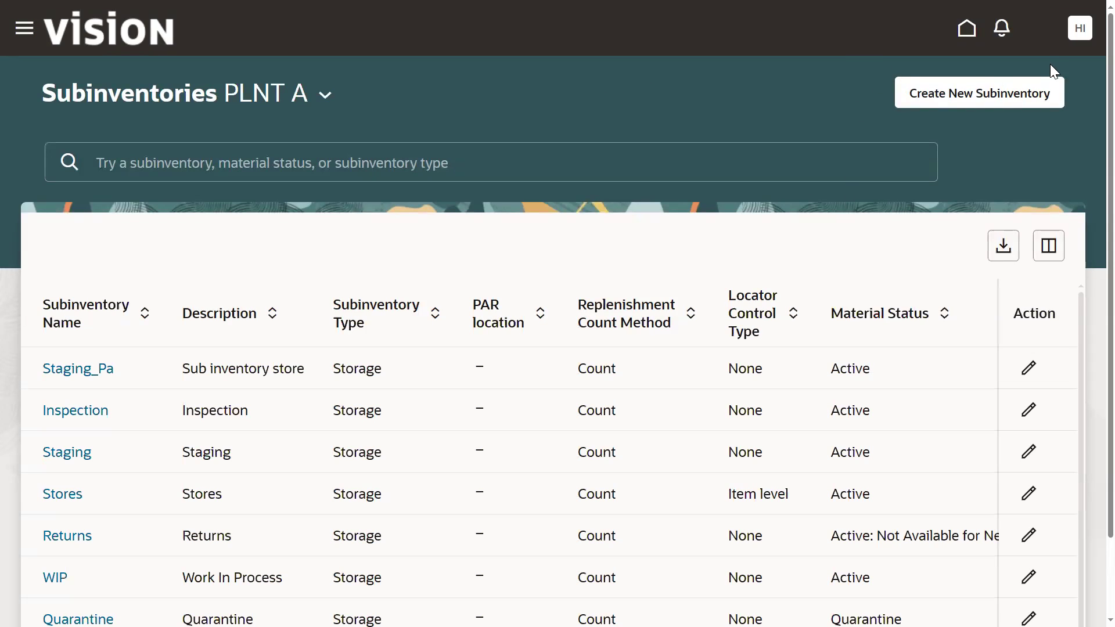
click(1081, 35)
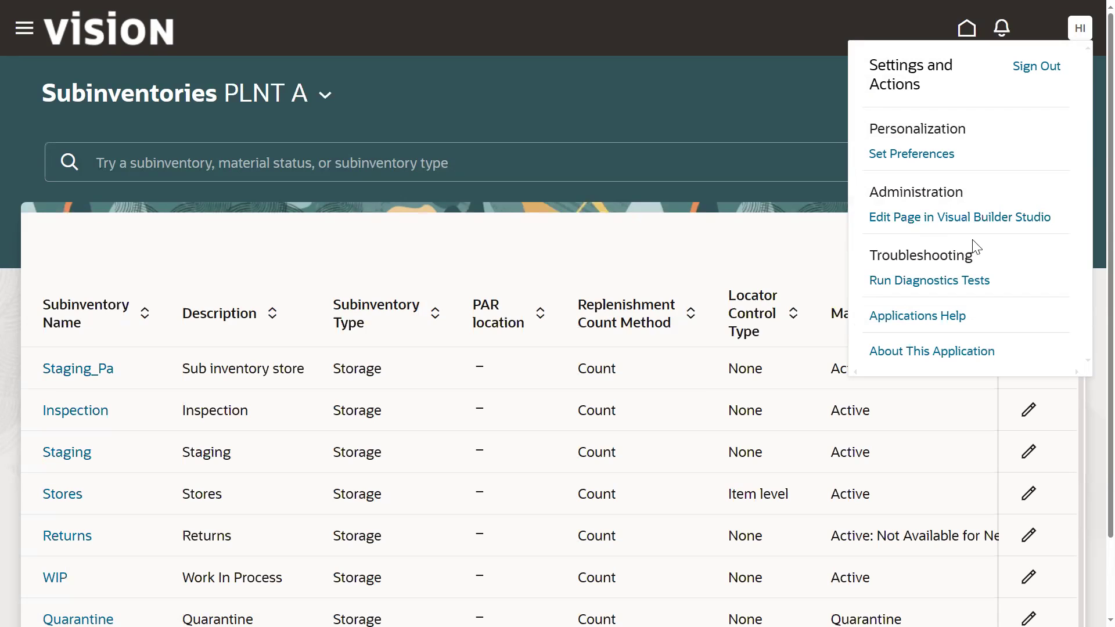
click(737, 96)
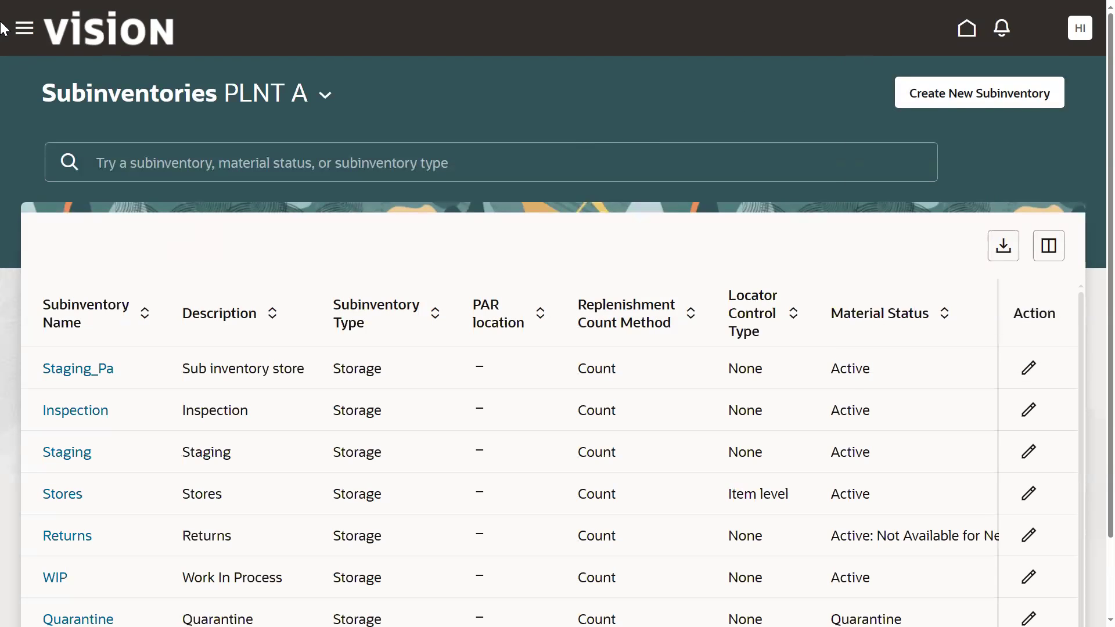
click(24, 28)
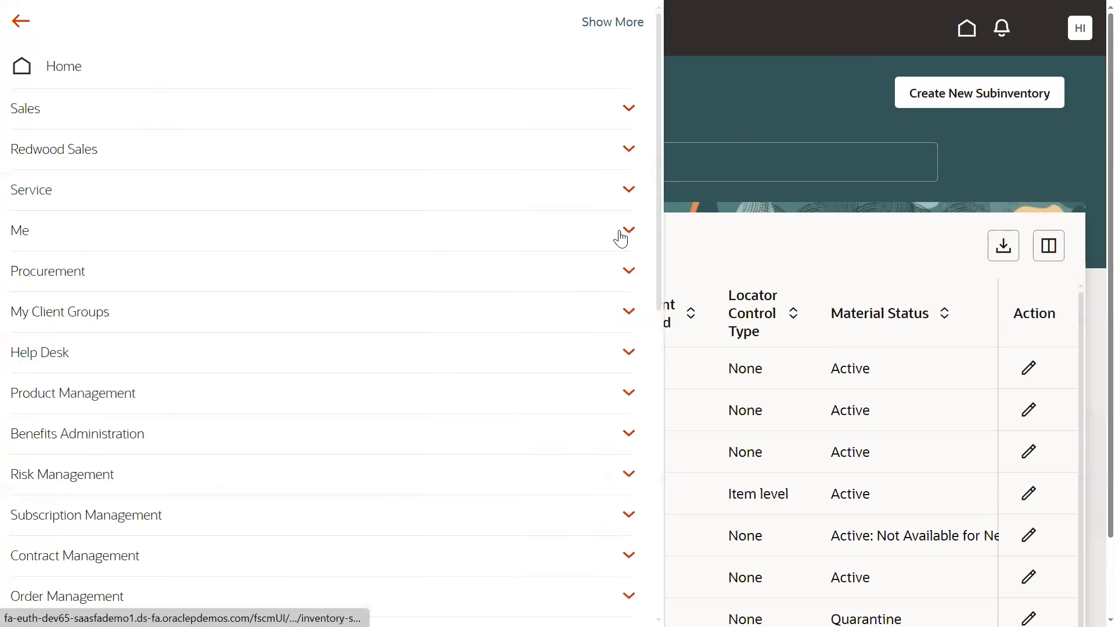
click(829, 92)
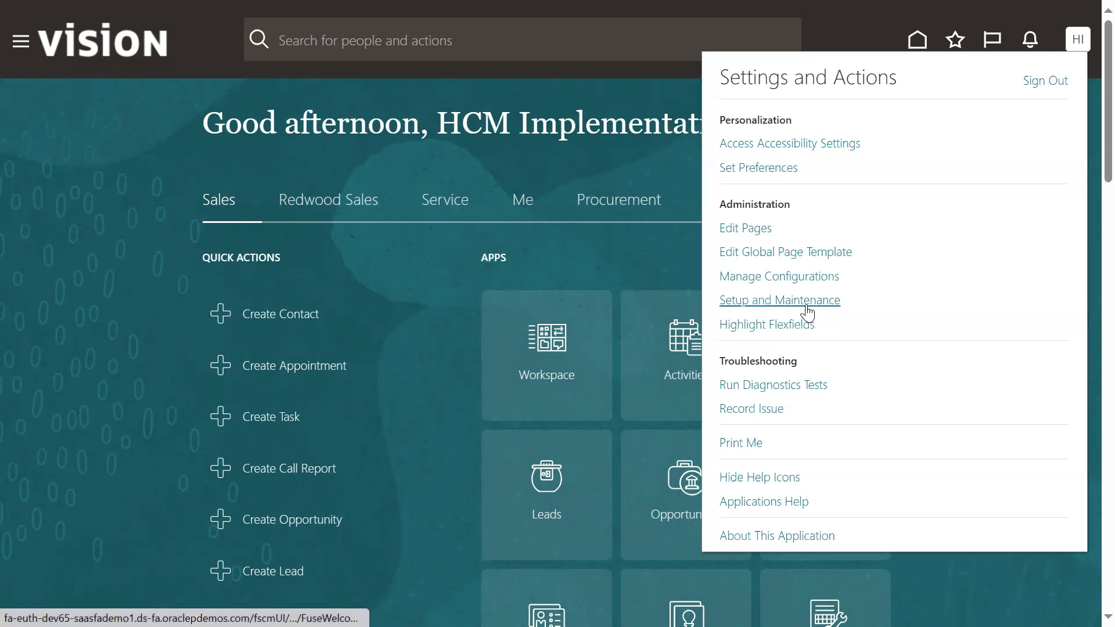
click(803, 302)
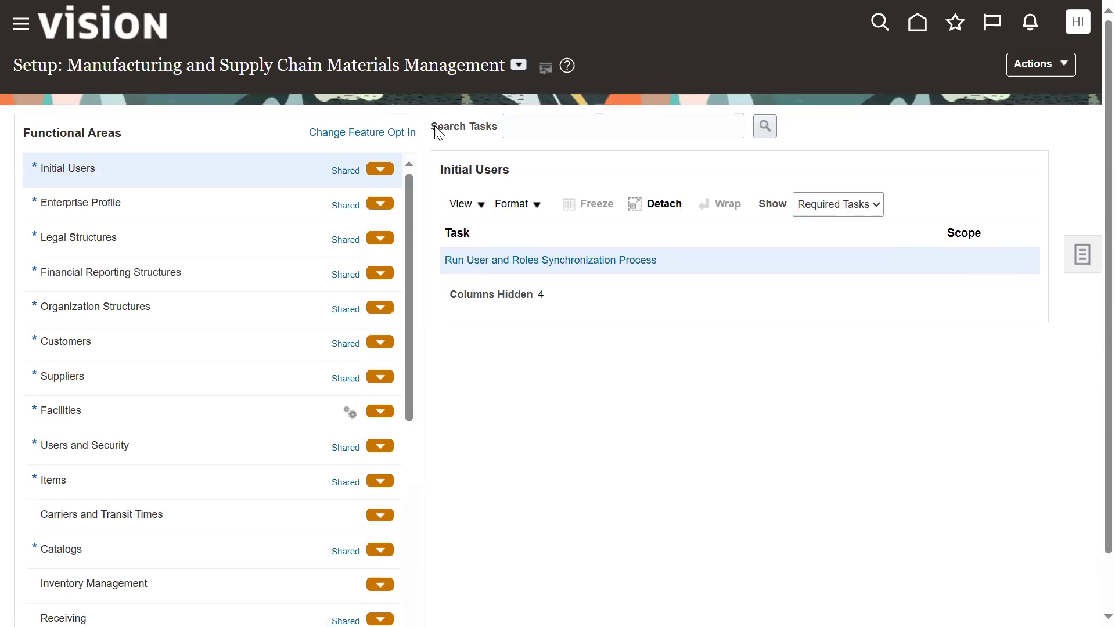
- Leave the current page and open the setup task search from the Tasks panel
drag(438, 128, 481, 123)
click(586, 410)
drag(69, 66, 374, 67)
click(757, 454)
click(1079, 270)
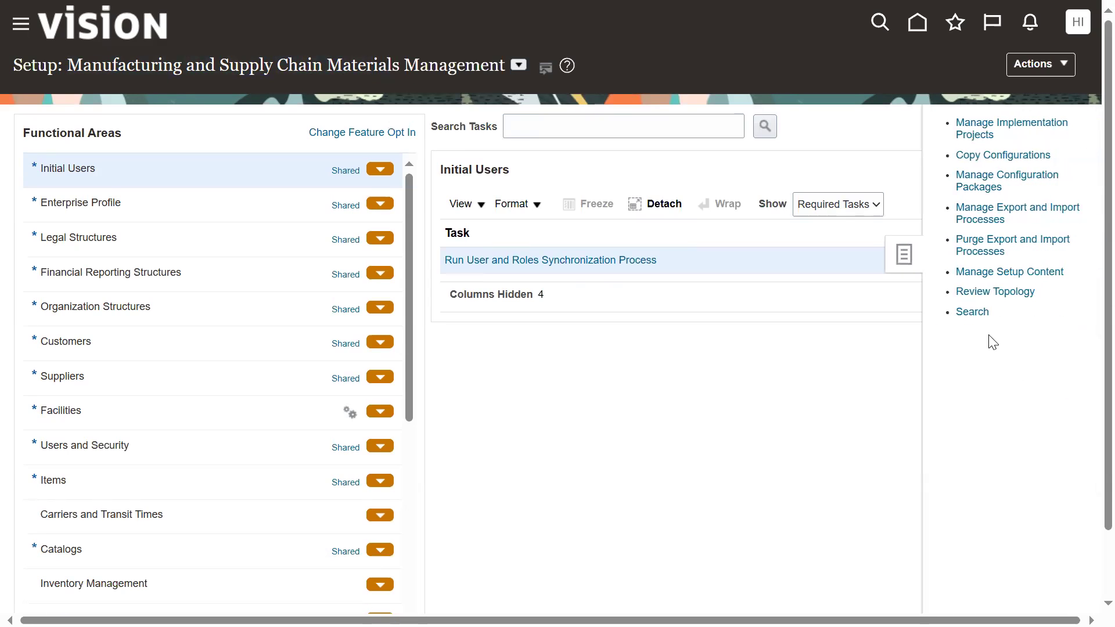
click(972, 313)
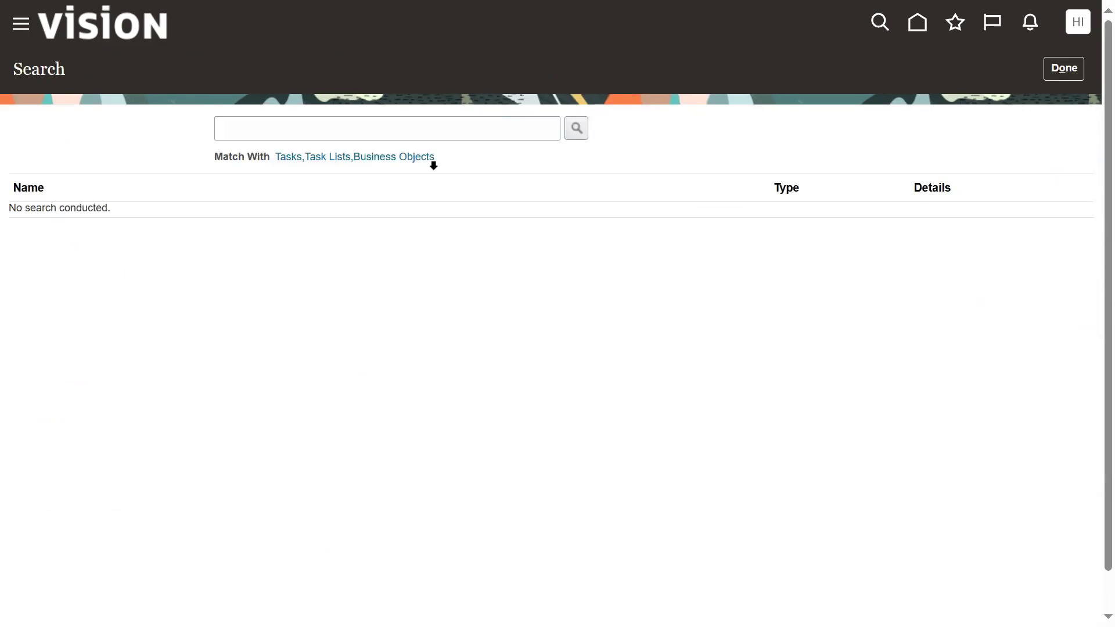
- Rerun the recent 'subinv' search and launch Manage Subinventories and Locators
click(338, 132)
click(326, 184)
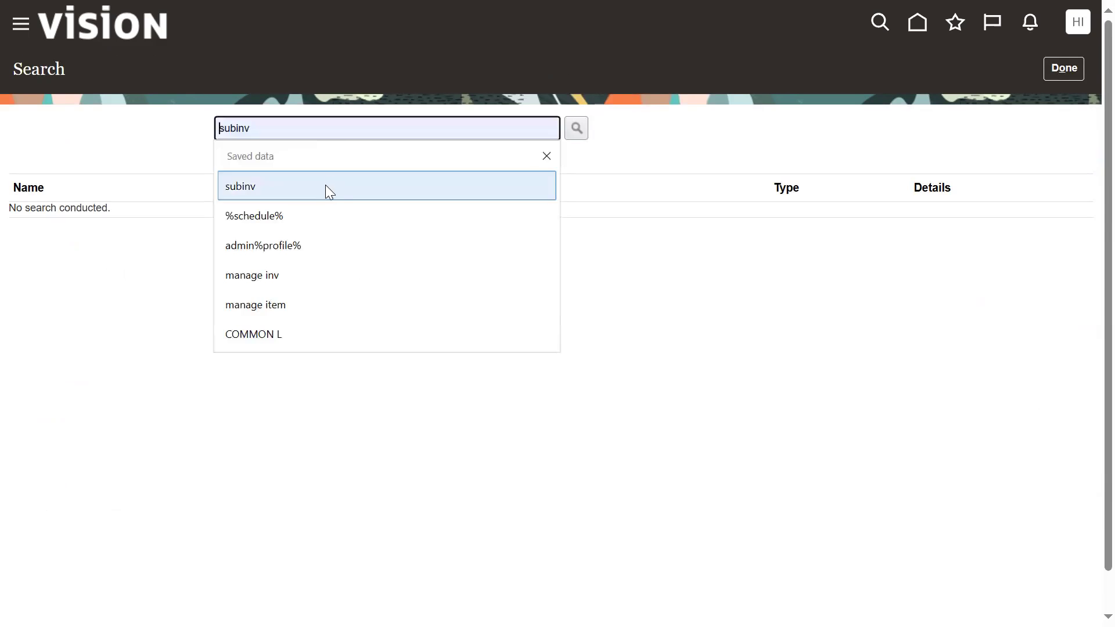
click(576, 128)
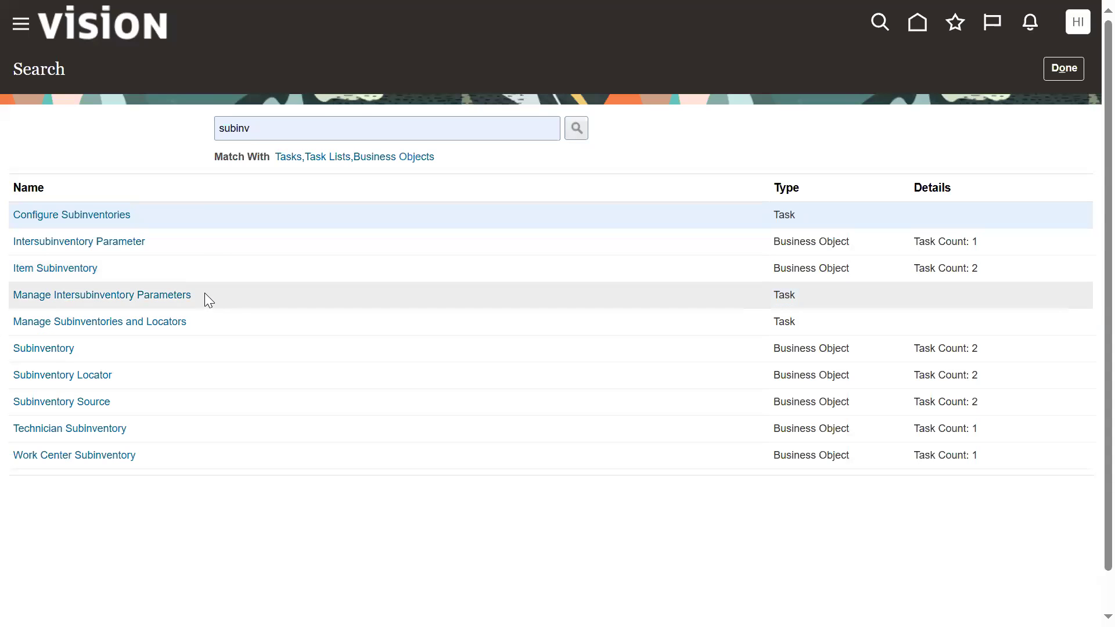
click(203, 323)
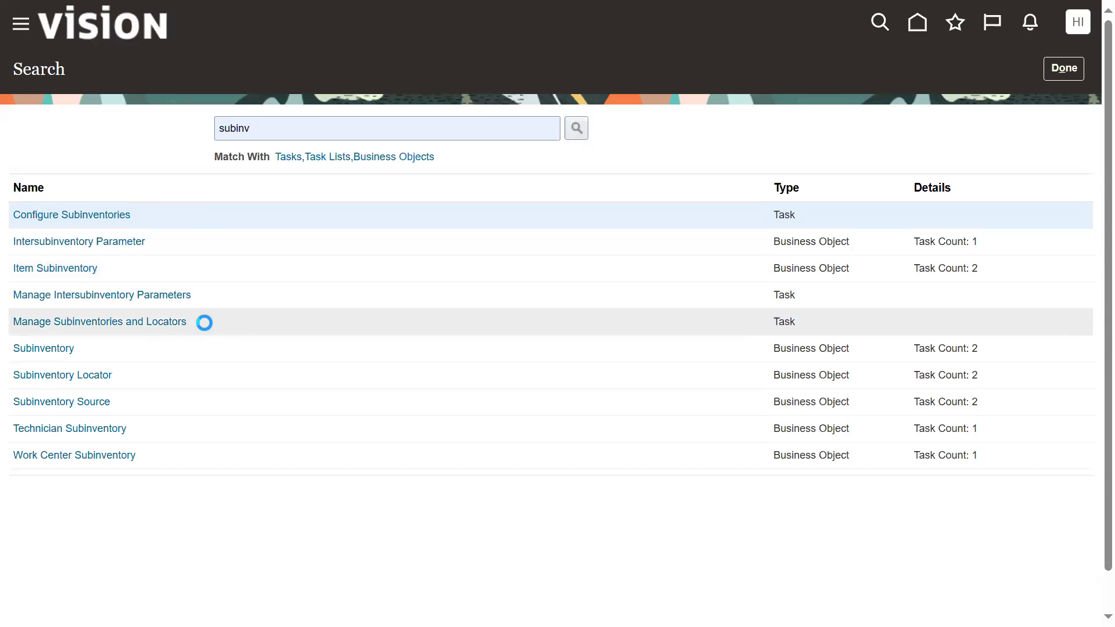
click(162, 323)
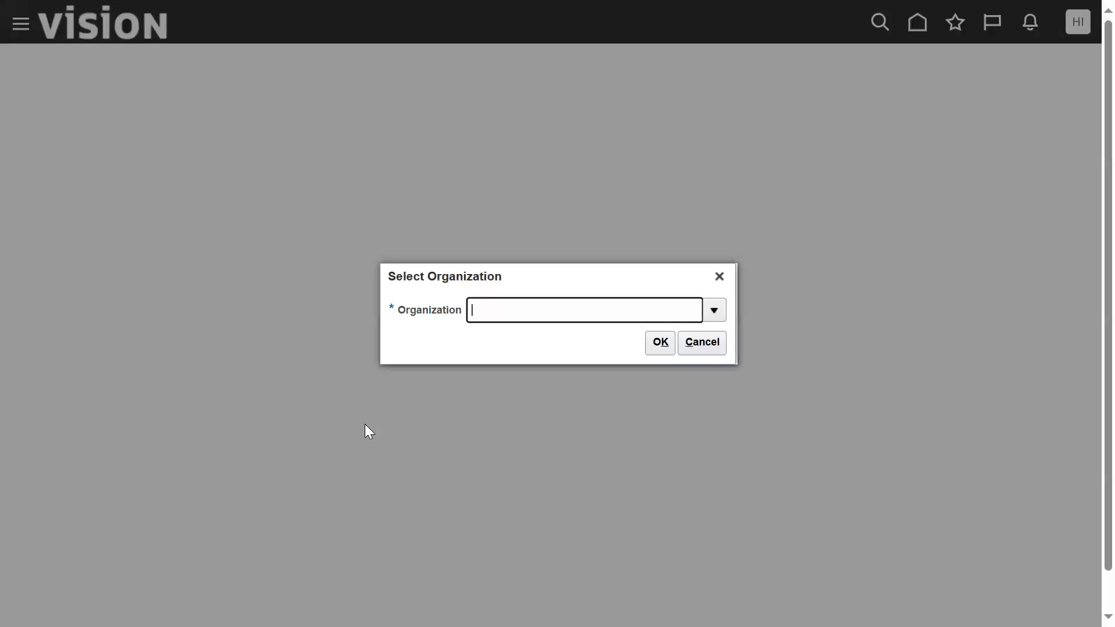
- Choose organization 001 to list its subinventories, then open the Navigator for another work area
click(713, 312)
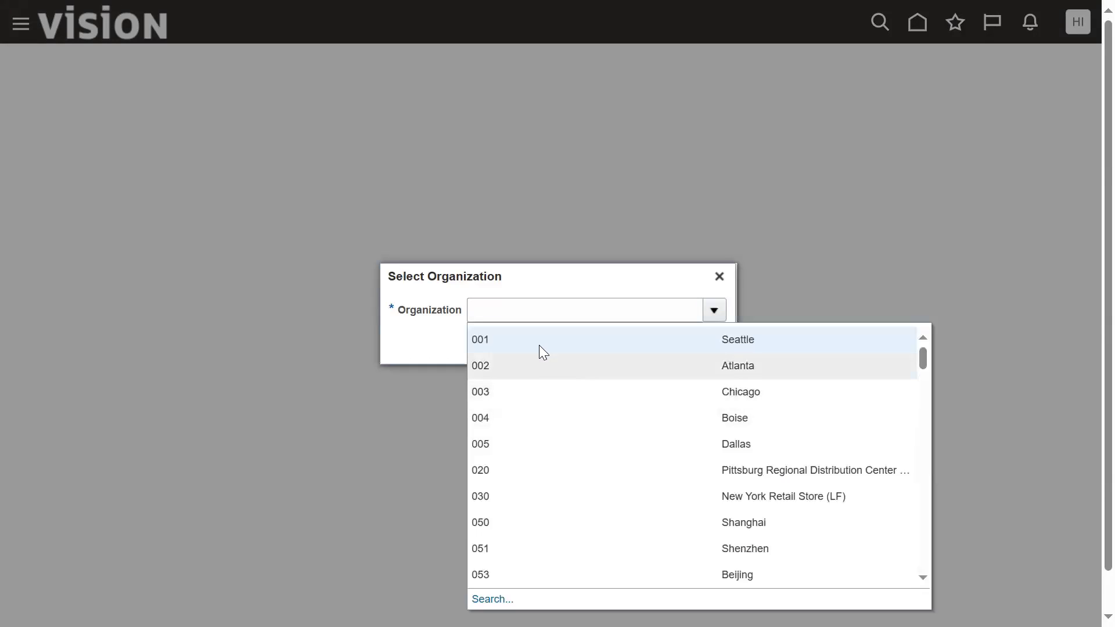
click(538, 341)
click(653, 345)
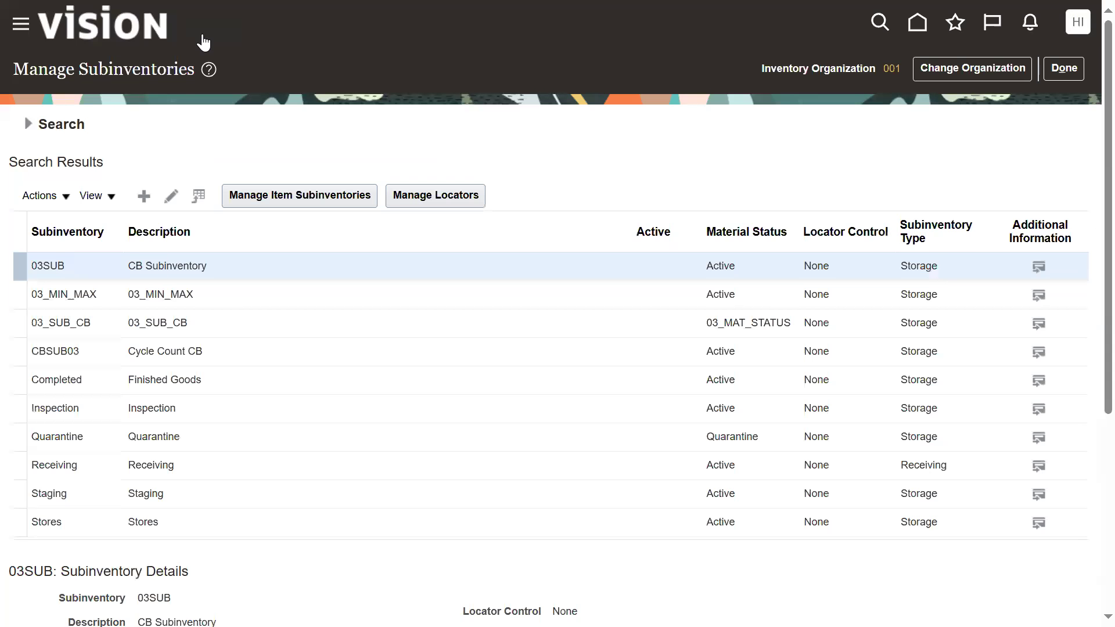
mouse_move(545, 53)
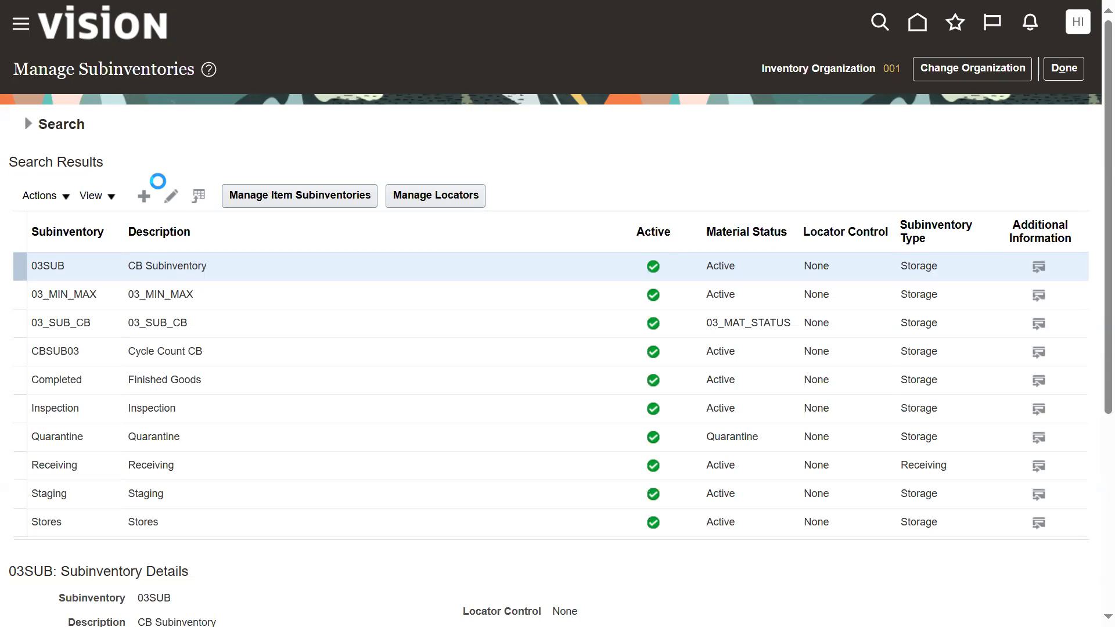
click(109, 272)
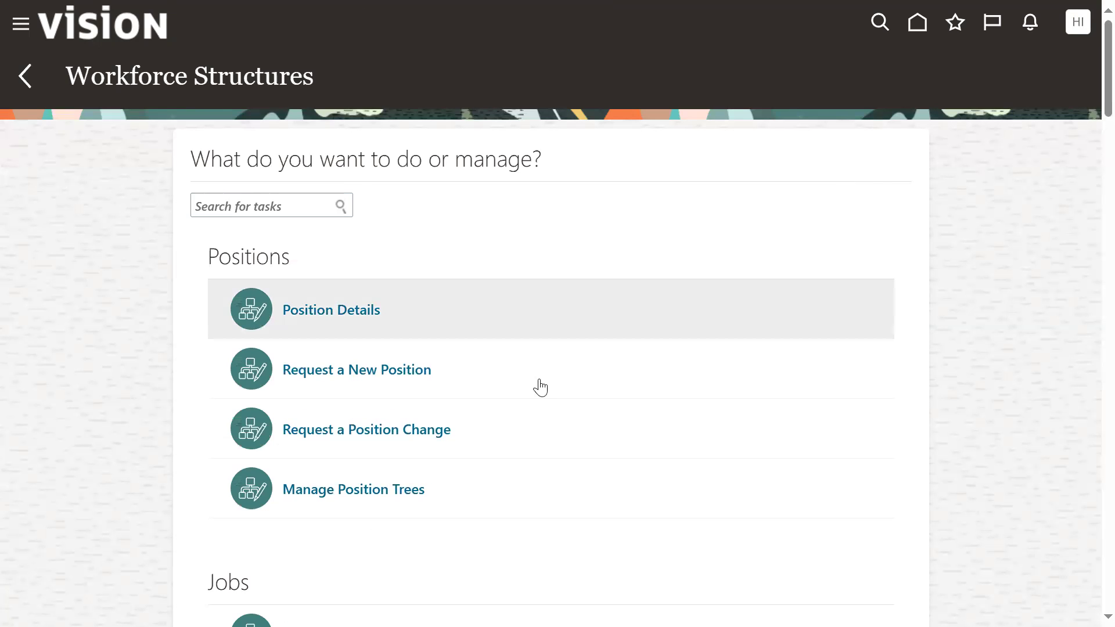
scroll(962, 407, down, 15)
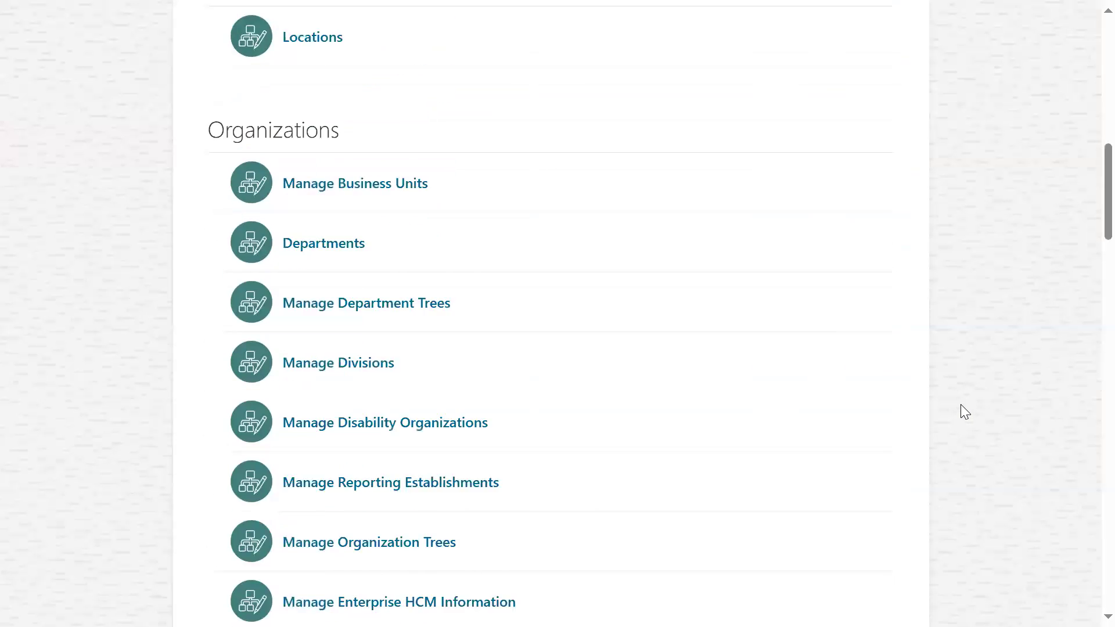
scroll(962, 405, down, 5)
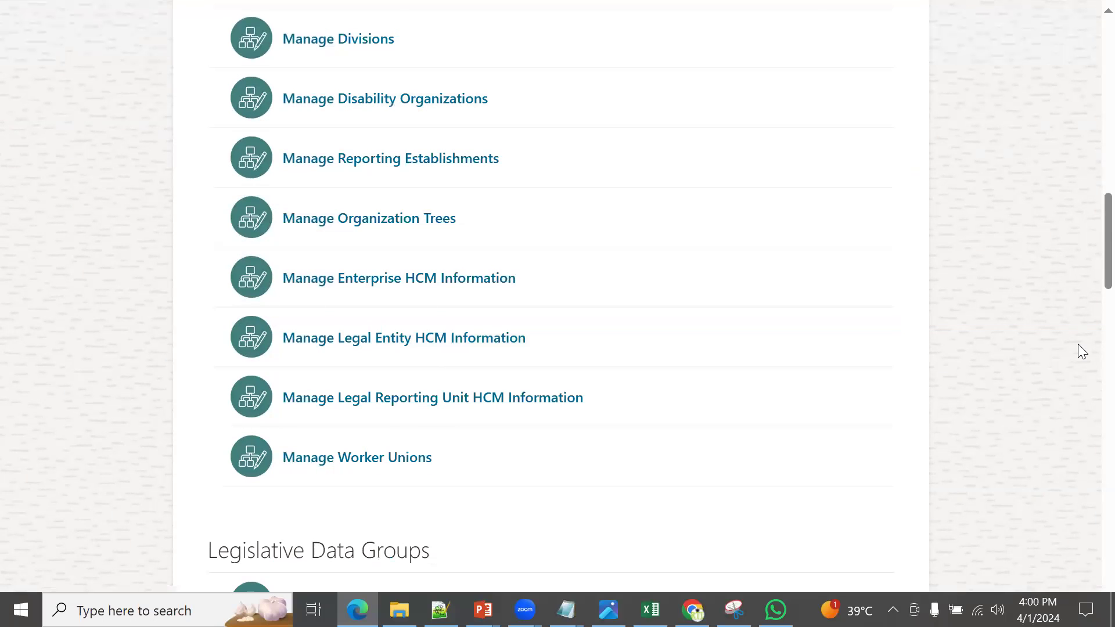
scroll(1078, 347, down, 6)
scroll(1038, 327, up, 20)
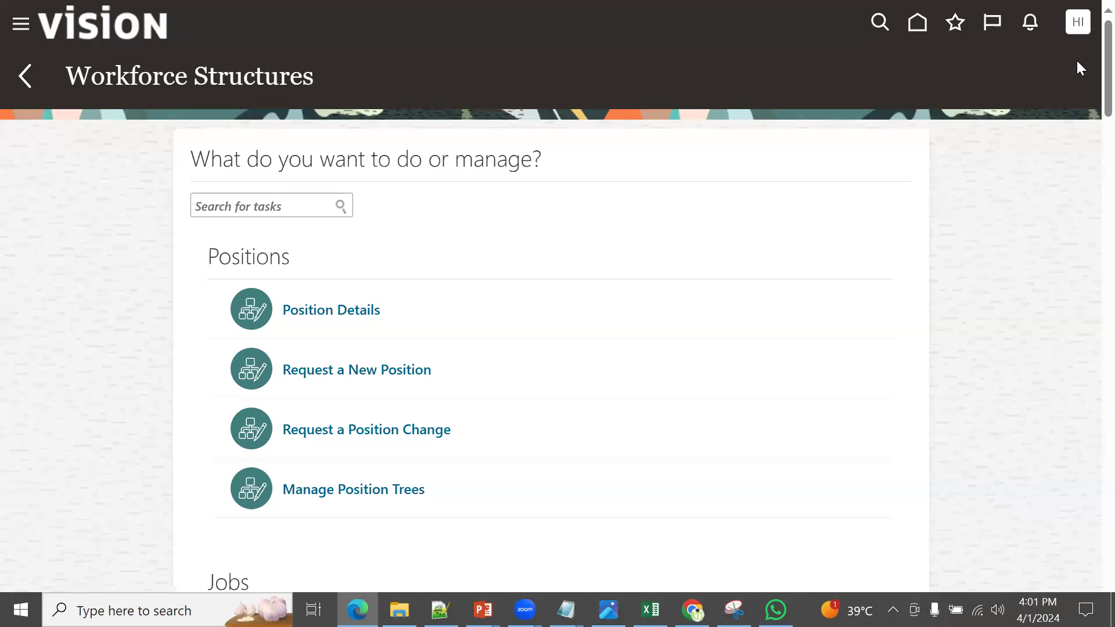
- Go to Setup and Maintenance and open the setup task search page
click(1078, 21)
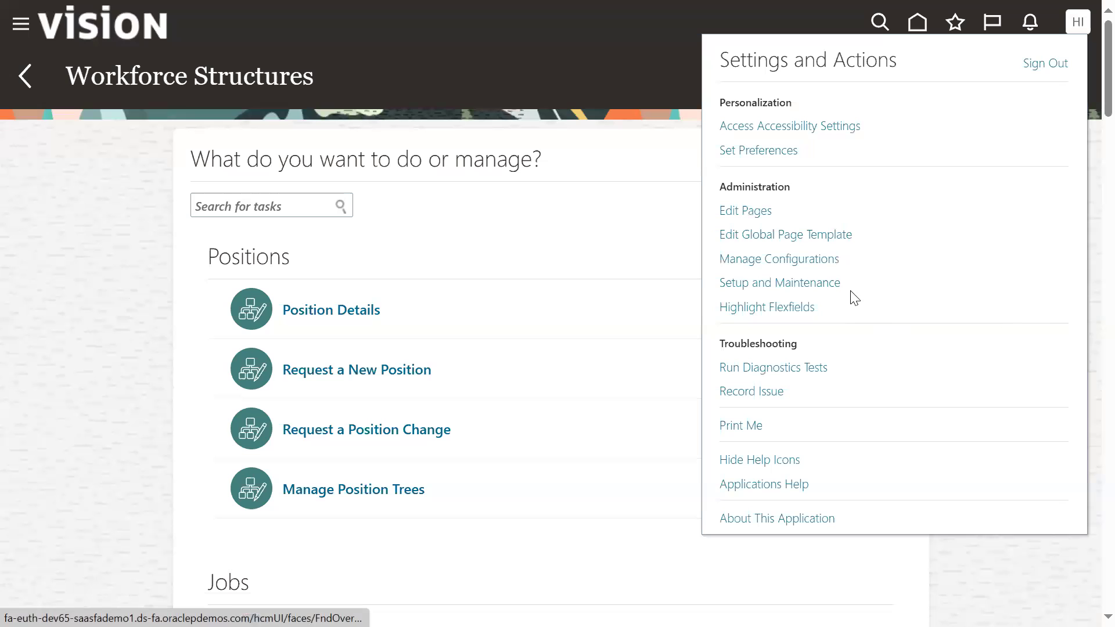
click(833, 289)
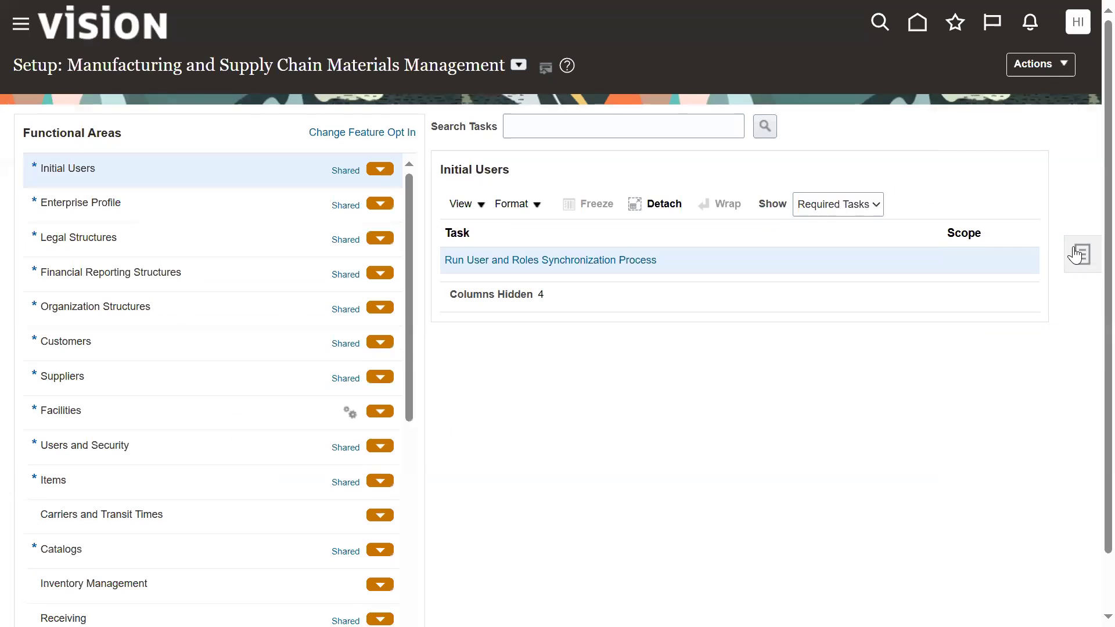
click(1078, 254)
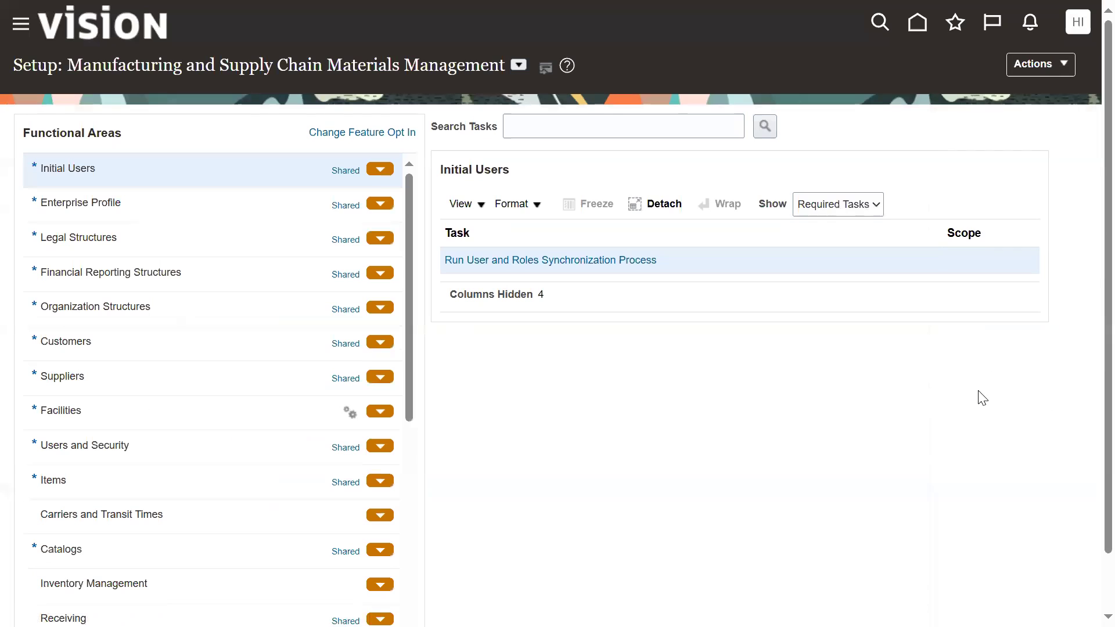
click(972, 313)
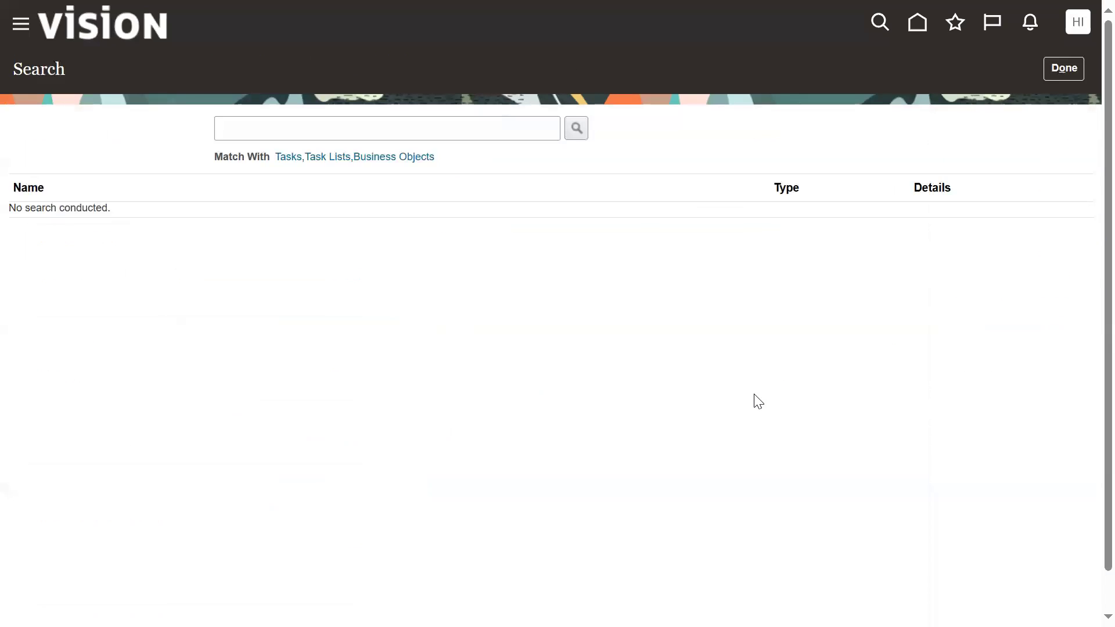
- Search setup tasks for 'subinv' and open the Configure Subinventories task
click(277, 118)
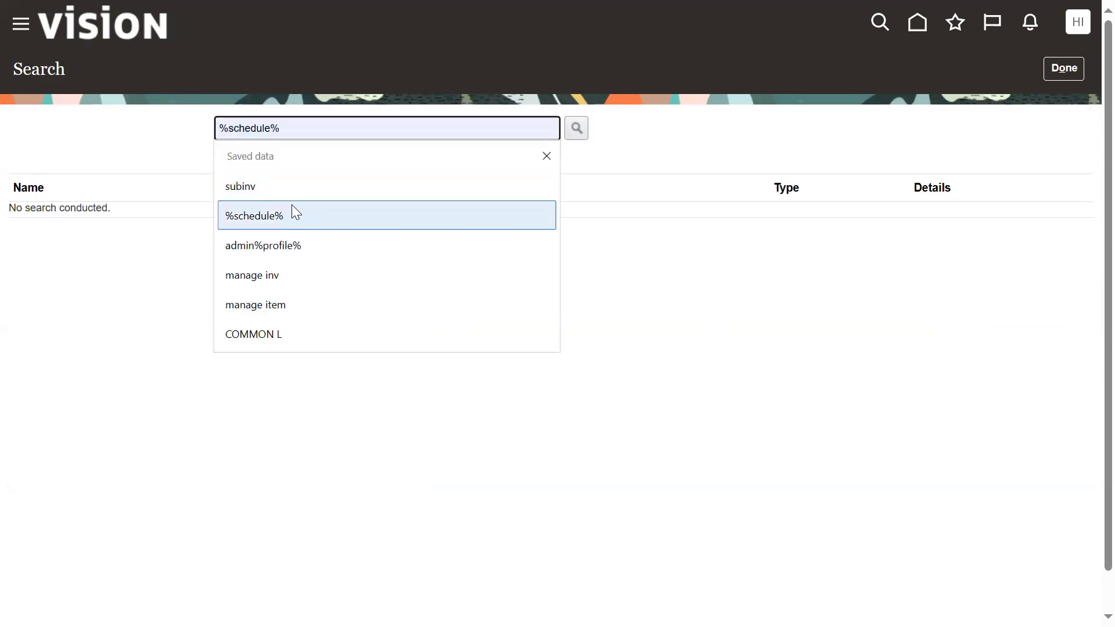
click(339, 181)
click(575, 129)
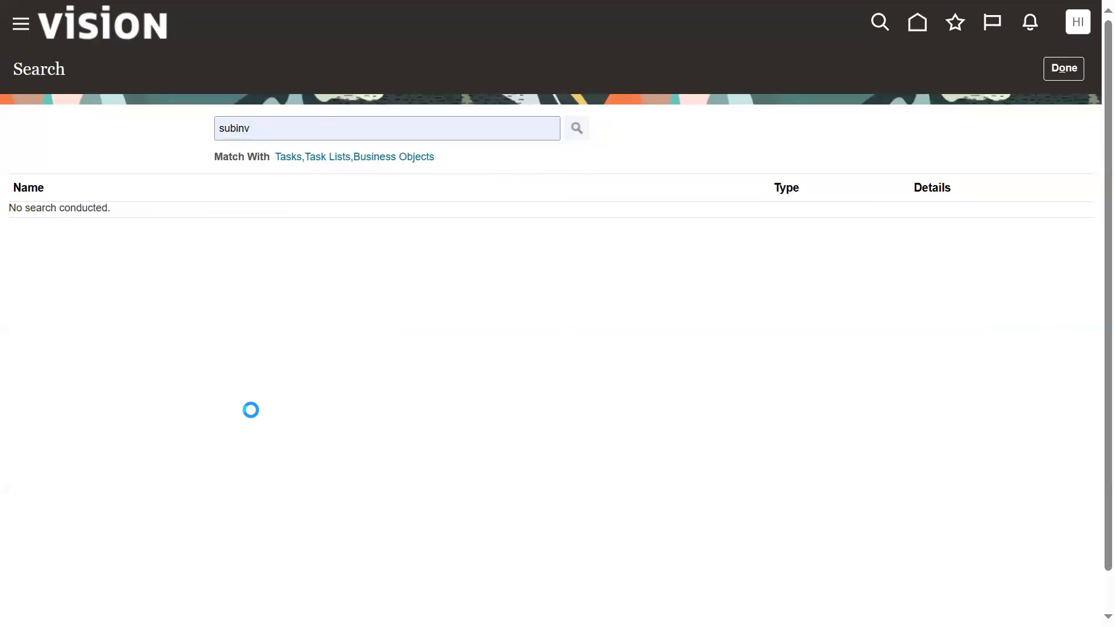
click(264, 325)
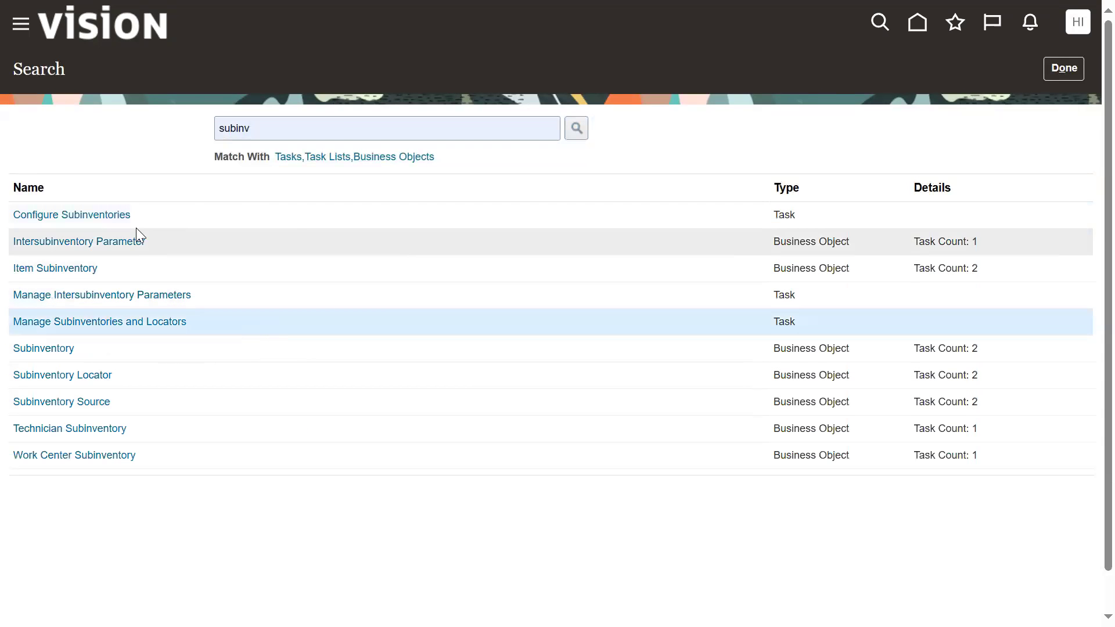
click(105, 215)
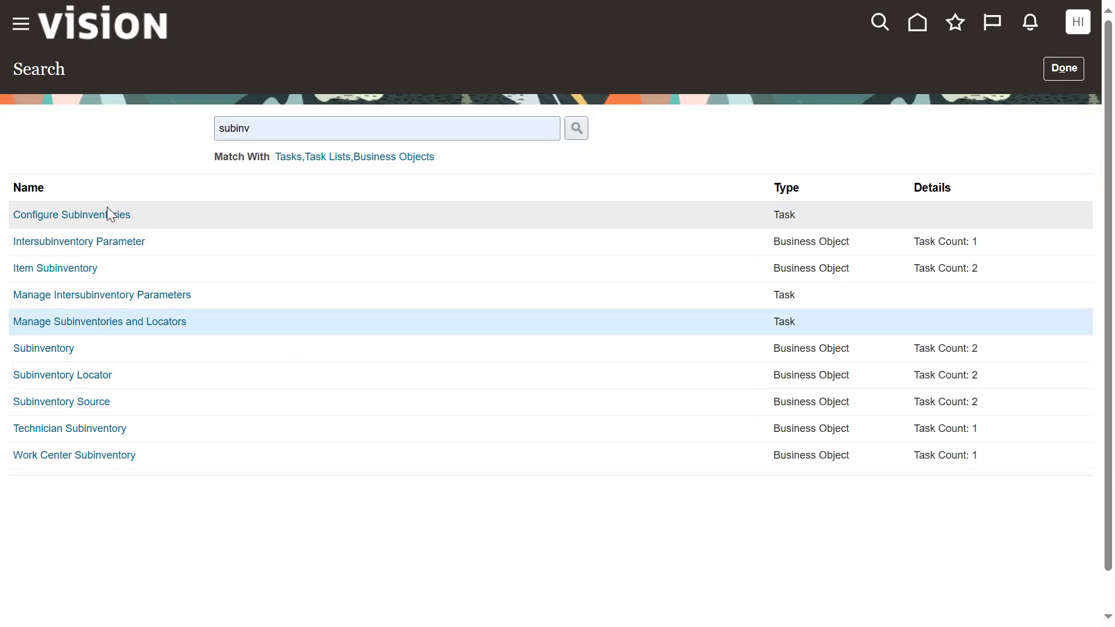